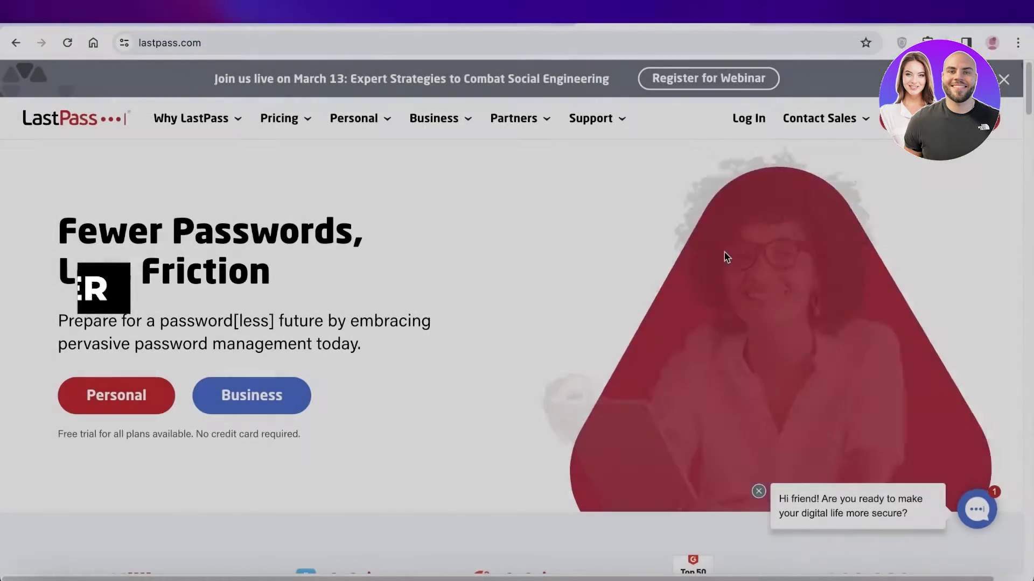
Open the Personal Plans pricing page from the Pricing menu
{"action": "scroll", "coordinate": [722, 255], "scroll_direction": "down", "scroll_amount": 5}
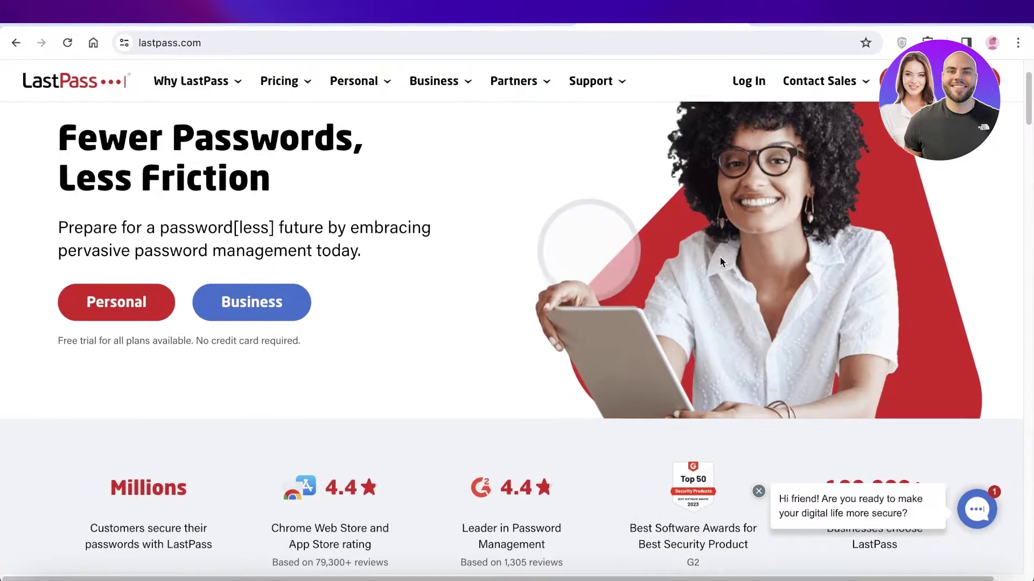
{"action": "scroll", "coordinate": [707, 270], "scroll_direction": "down", "scroll_amount": 2}
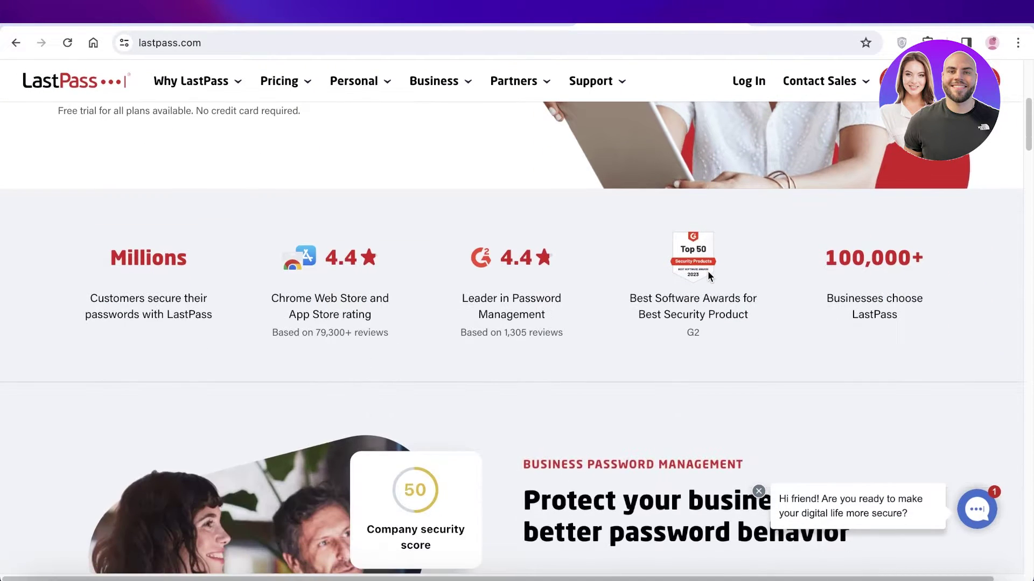
{"action": "scroll", "coordinate": [702, 274], "scroll_direction": "up", "scroll_amount": 6}
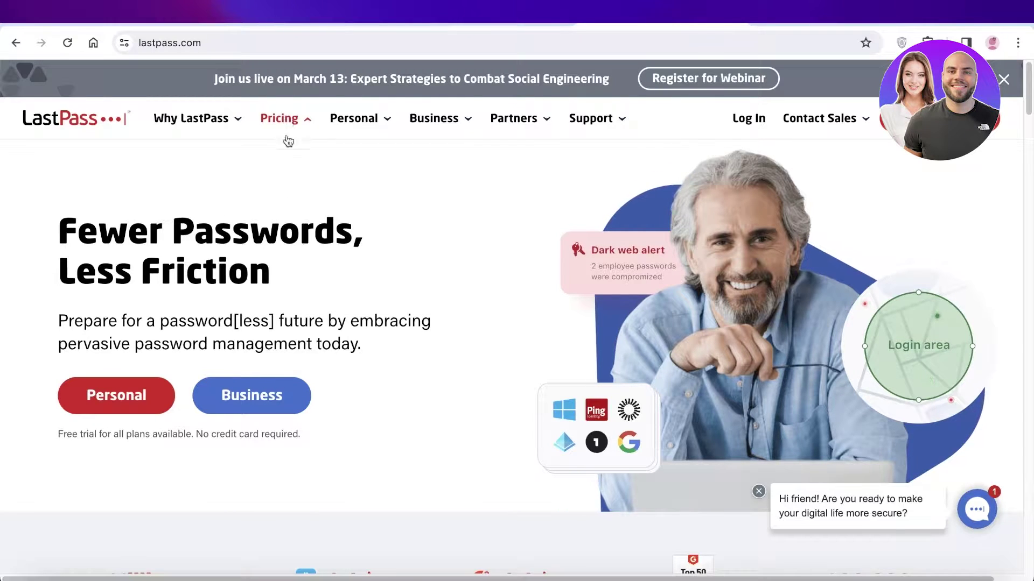
{"action": "mouse_move", "coordinate": [293, 127]}
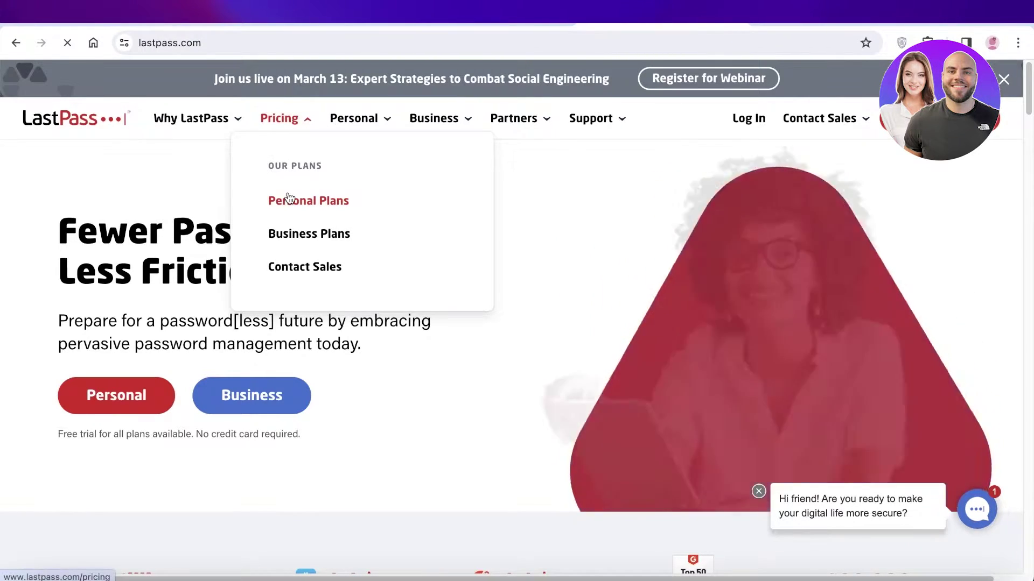
{"action": "left_click", "coordinate": [274, 200]}
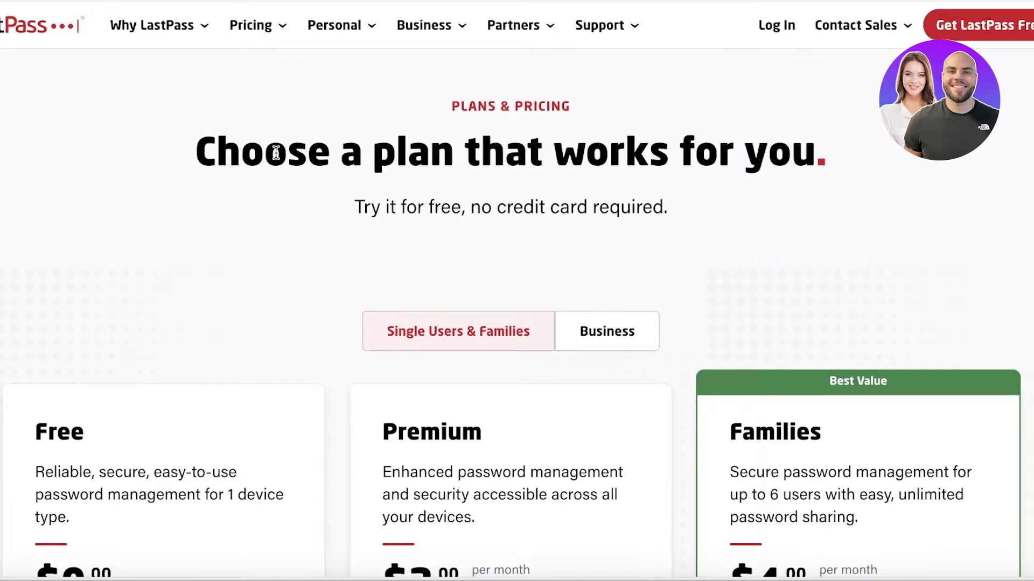
Review the Free ($0), Premium ($3) and Families ($4) plan cards and feature lists
{"action": "scroll", "coordinate": [276, 153], "scroll_direction": "down", "scroll_amount": 3}
{"action": "scroll", "coordinate": [276, 153], "scroll_direction": "down", "scroll_amount": 3}
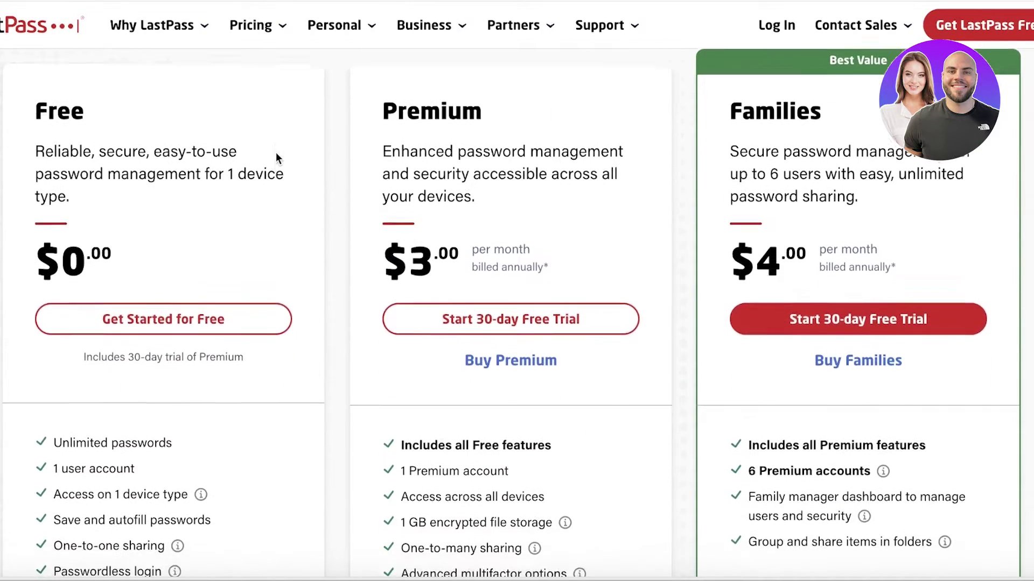
{"action": "scroll", "coordinate": [276, 153], "scroll_direction": "down", "scroll_amount": 1}
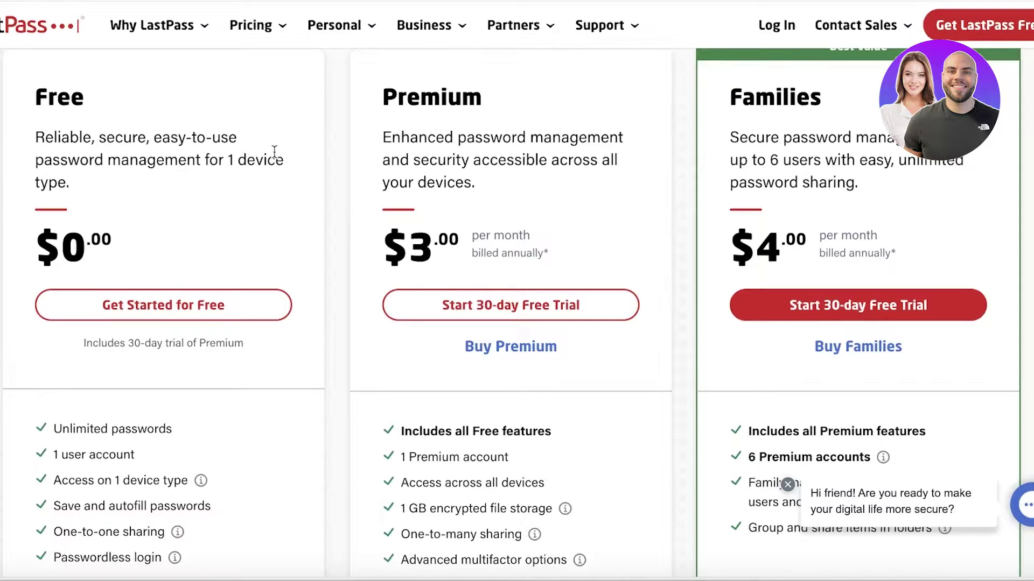
{"action": "scroll", "coordinate": [342, 238], "scroll_direction": "down", "scroll_amount": 3}
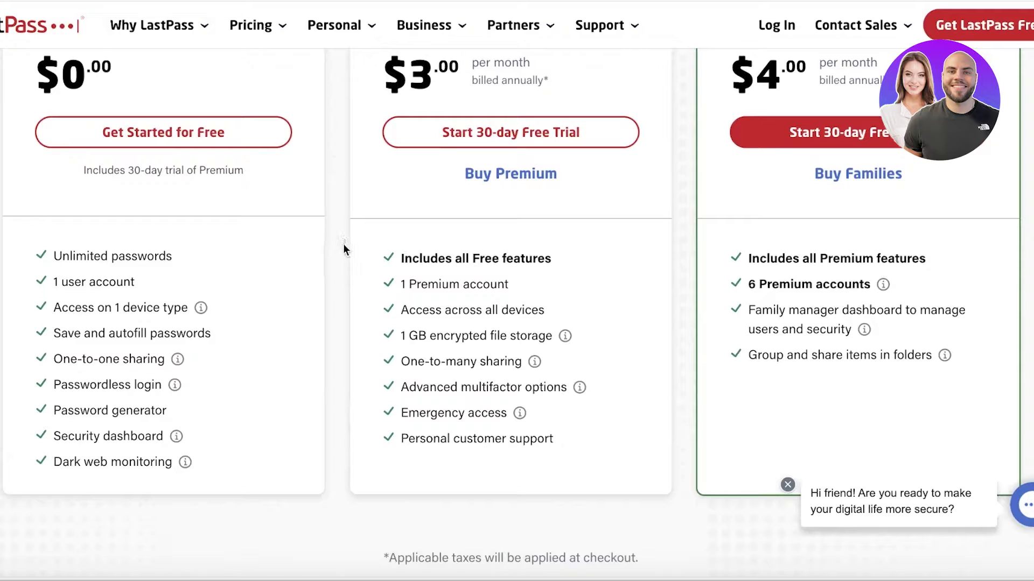
{"action": "scroll", "coordinate": [338, 254], "scroll_direction": "down", "scroll_amount": 1}
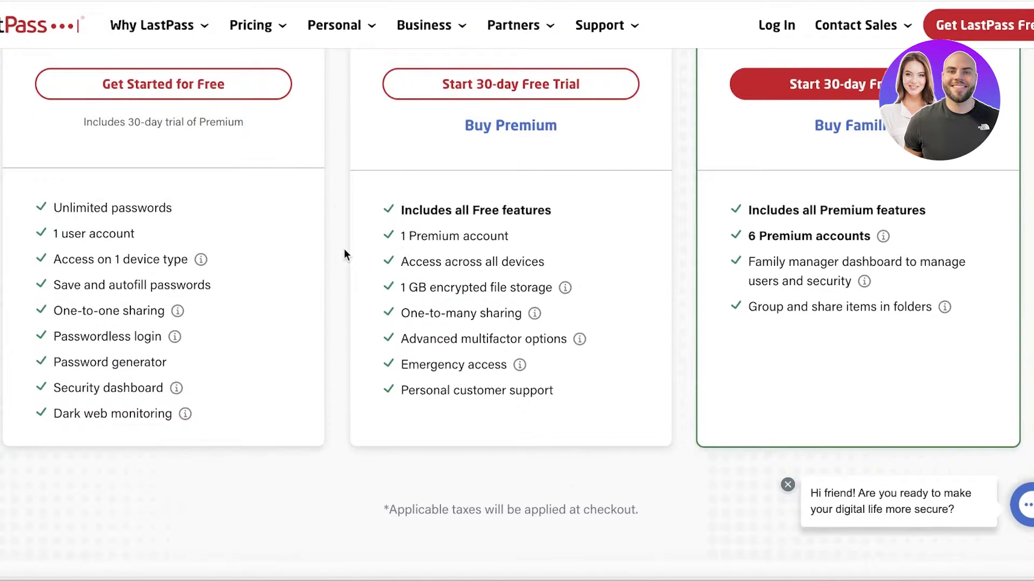
{"action": "scroll", "coordinate": [344, 253], "scroll_direction": "up", "scroll_amount": 5}
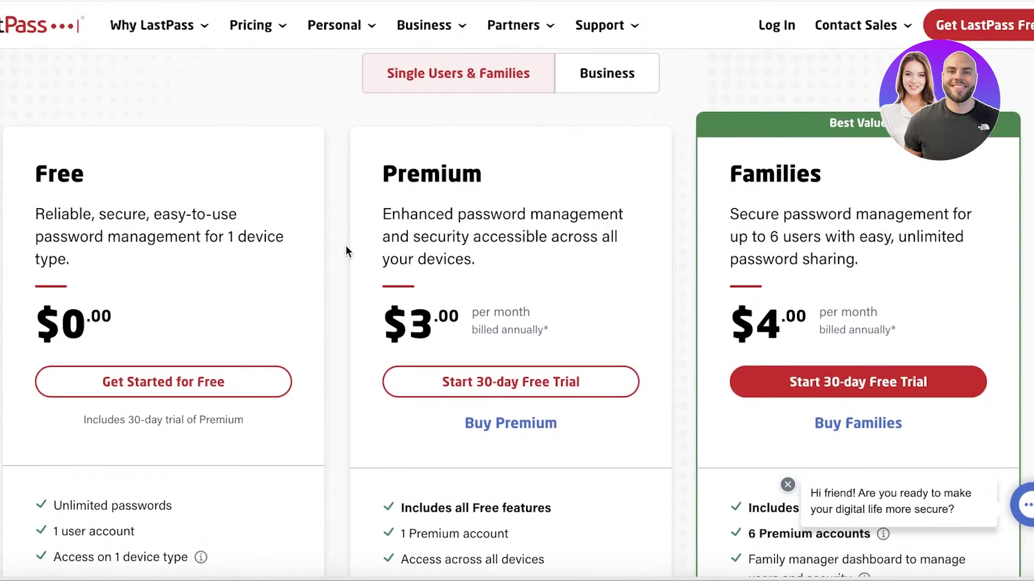
{"action": "scroll", "coordinate": [456, 201], "scroll_direction": "down", "scroll_amount": 3}
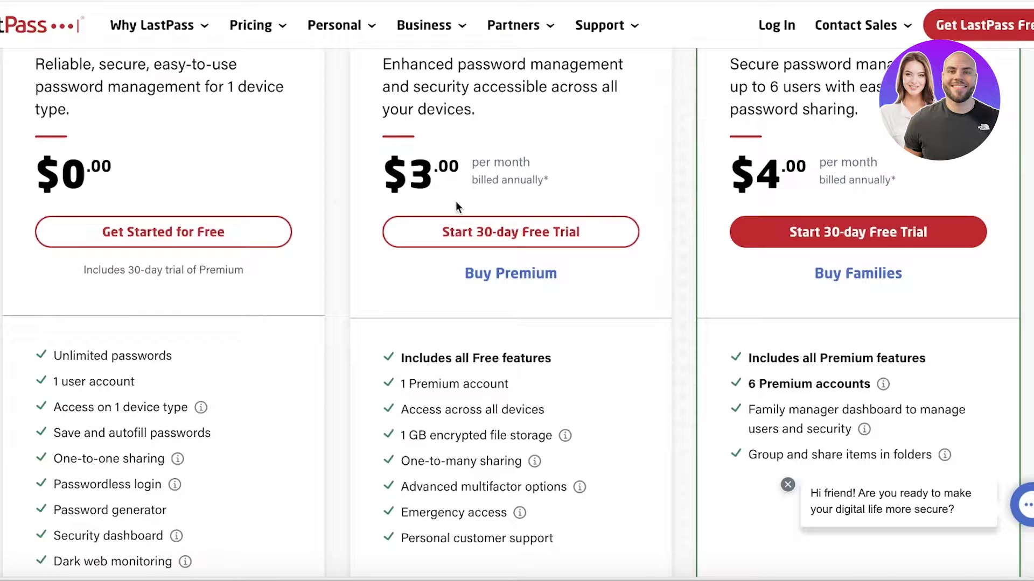
{"action": "scroll", "coordinate": [739, 240], "scroll_direction": "up", "scroll_amount": 7}
{"action": "scroll", "coordinate": [783, 164], "scroll_direction": "down", "scroll_amount": 4}
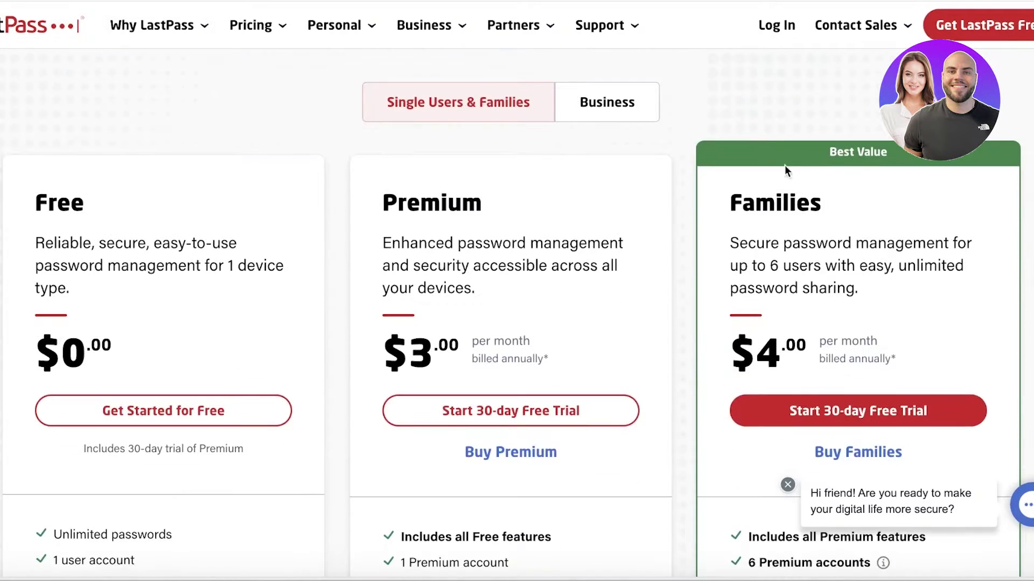
{"action": "scroll", "coordinate": [784, 165], "scroll_direction": "down", "scroll_amount": 5}
{"action": "scroll", "coordinate": [815, 180], "scroll_direction": "up", "scroll_amount": 9}
{"action": "mouse_move", "coordinate": [261, 47]}
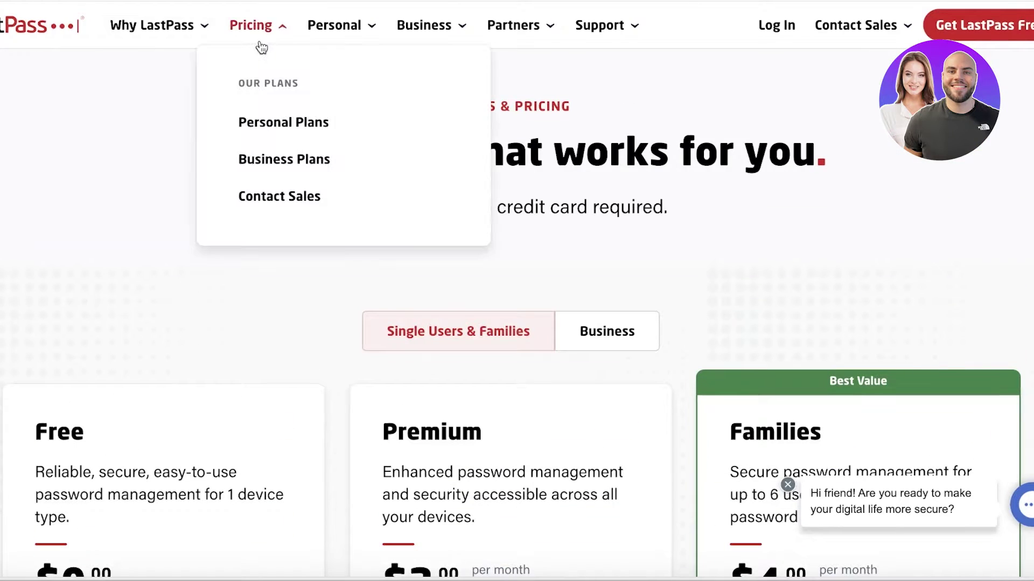
Review the Teams and Business plan cards, then return to the Personal Solutions page
{"action": "left_click", "coordinate": [283, 160]}
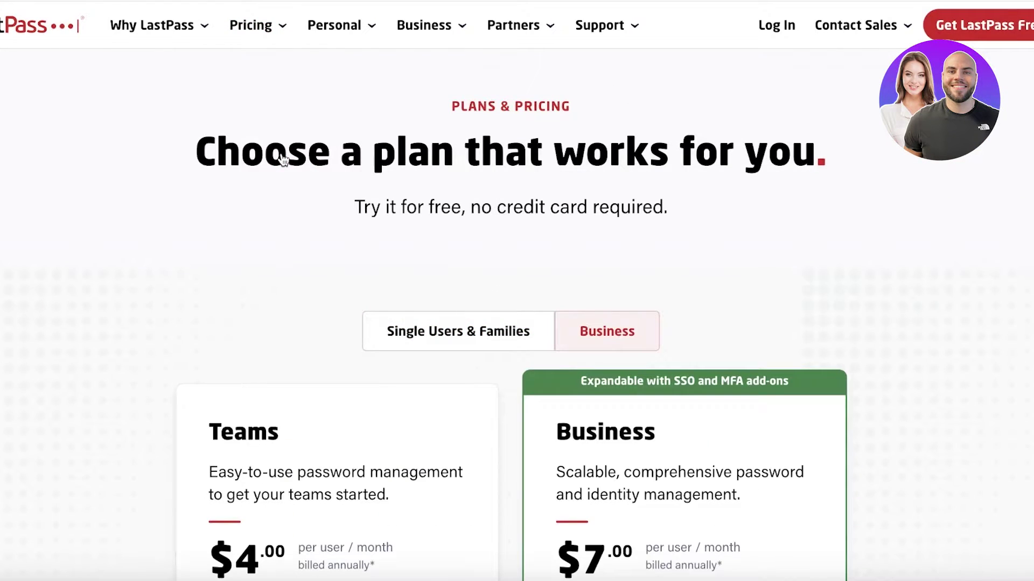
{"action": "scroll", "coordinate": [257, 171], "scroll_direction": "down", "scroll_amount": 6}
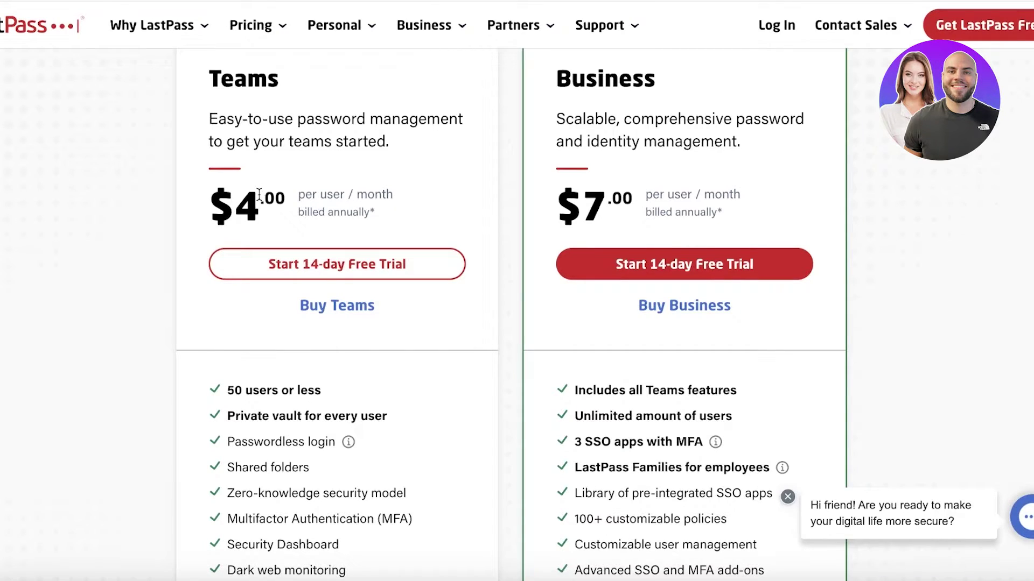
{"action": "scroll", "coordinate": [205, 150], "scroll_direction": "up", "scroll_amount": 6}
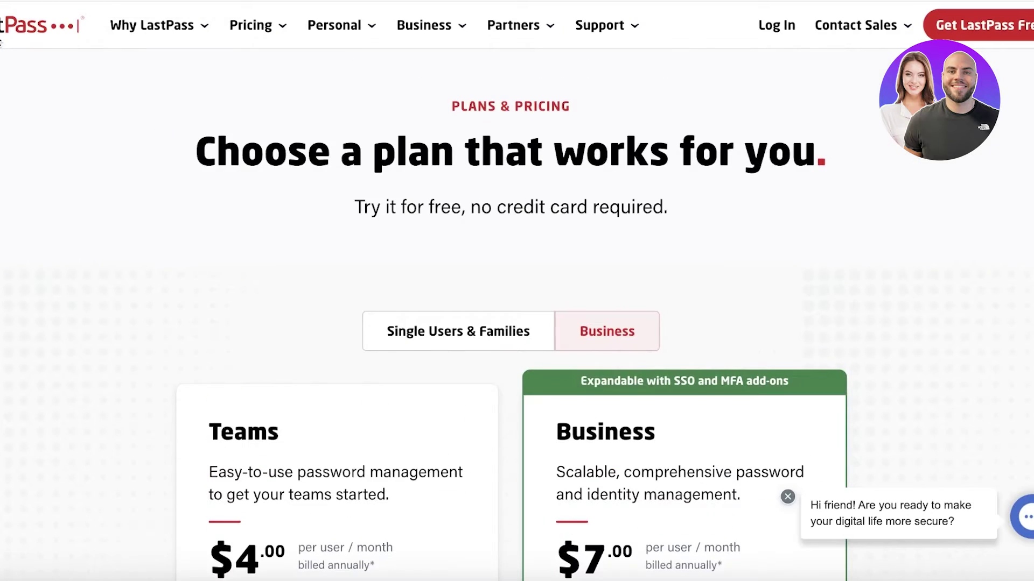
{"action": "left_click", "coordinate": [4, 30]}
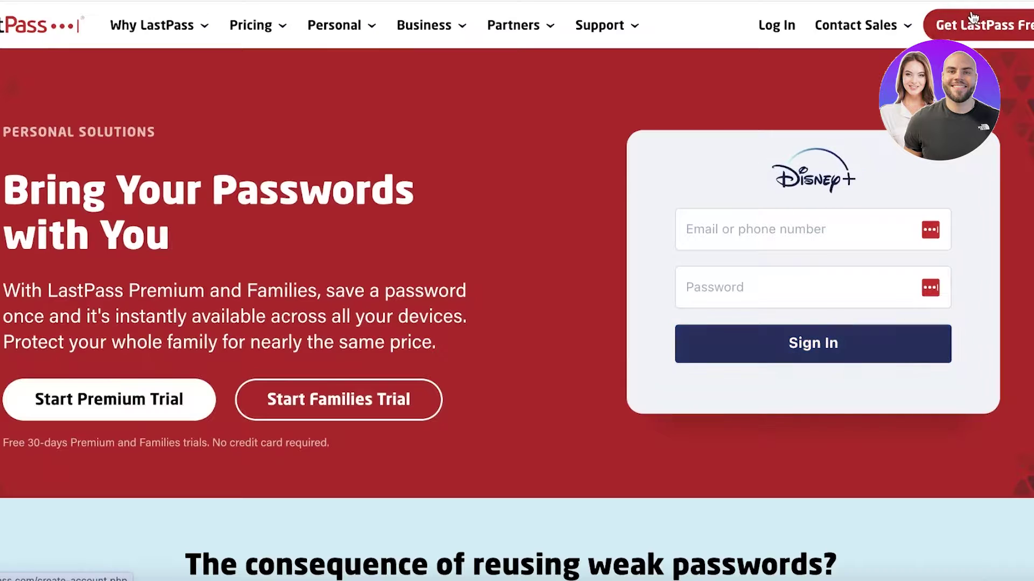
Start a free LastPass account and replace the suggested e-mail with your own address
{"action": "left_click", "coordinate": [973, 17]}
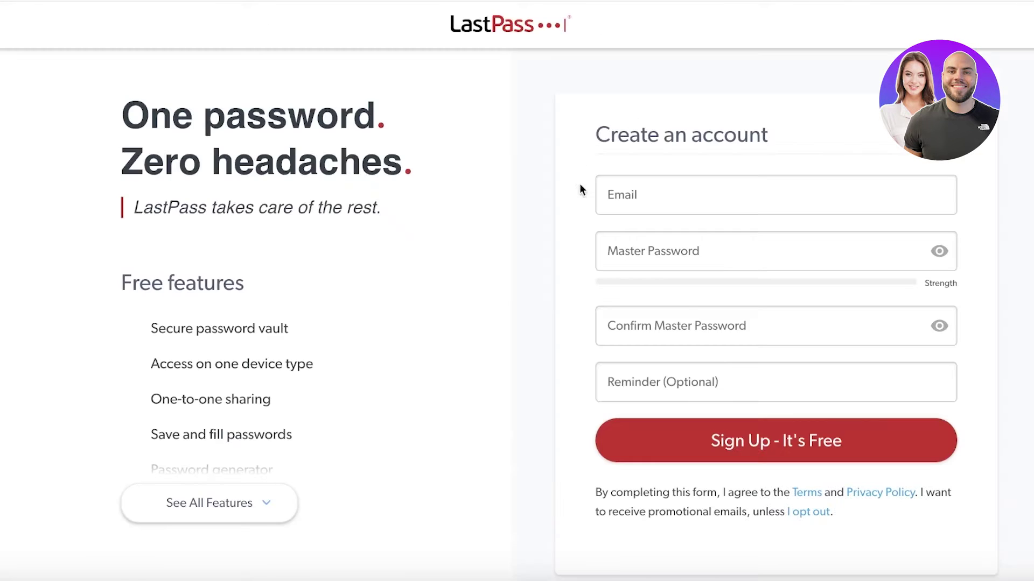
{"action": "left_click", "coordinate": [649, 201]}
{"action": "left_click", "coordinate": [689, 265]}
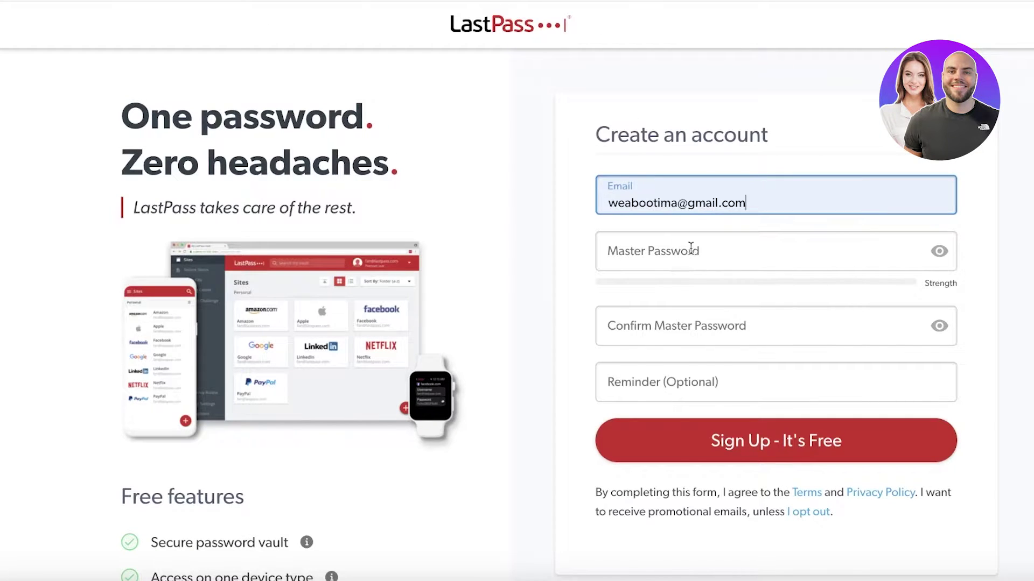
{"action": "left_click", "coordinate": [692, 251]}
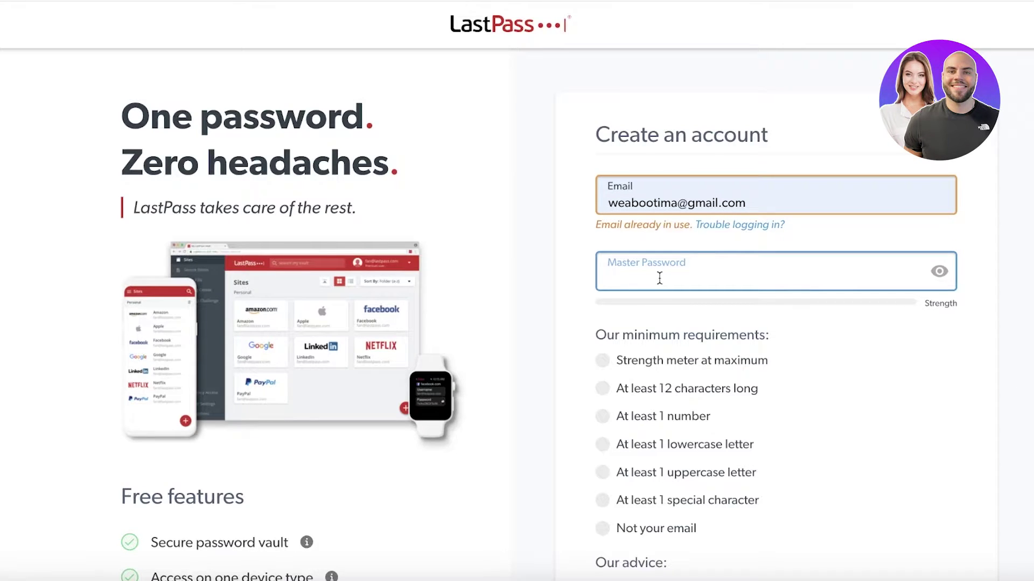
{"action": "left_click", "coordinate": [667, 205]}
{"action": "key", "text": "ctrl+a"}
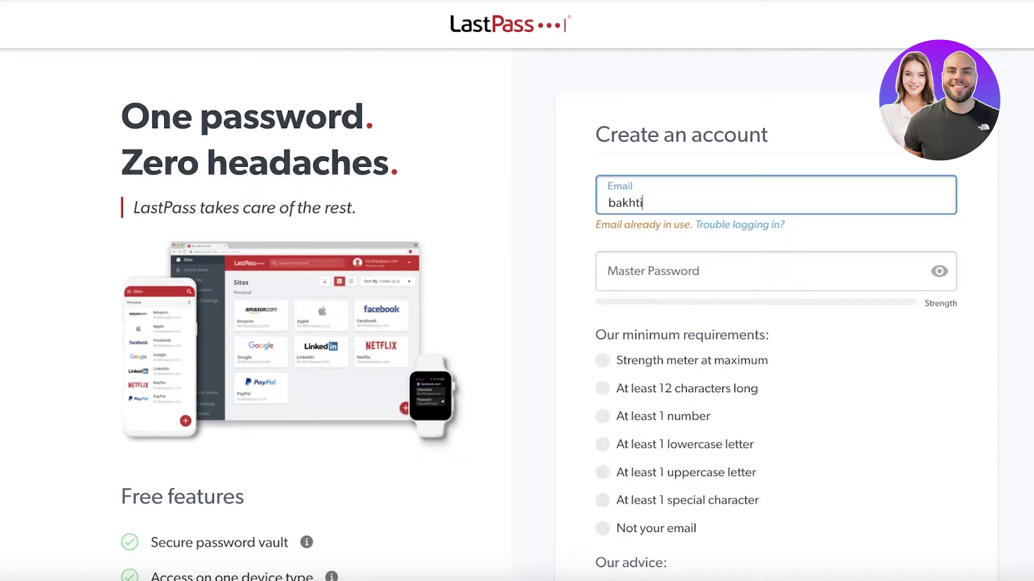
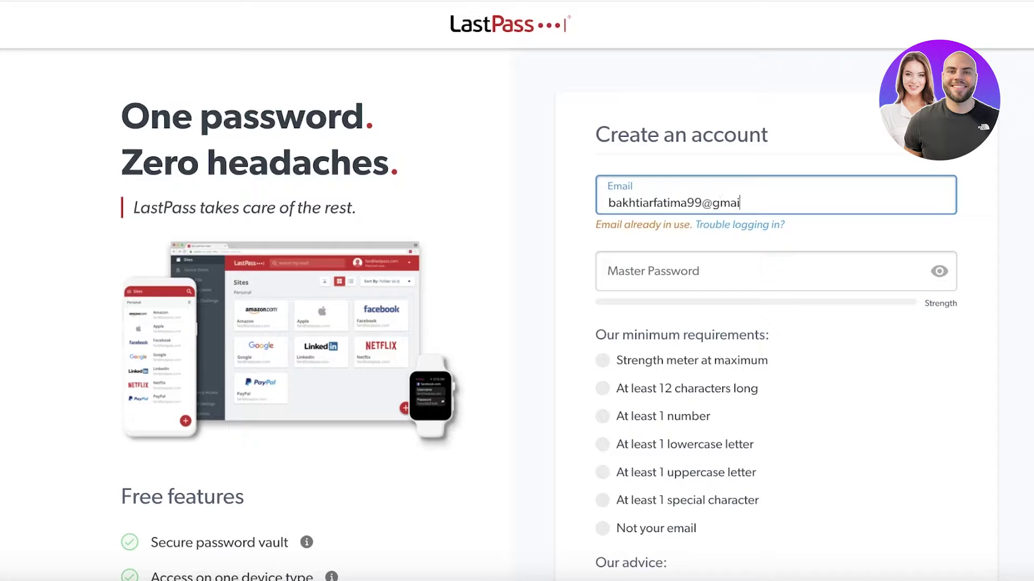
{"action": "left_click", "coordinate": [658, 247]}
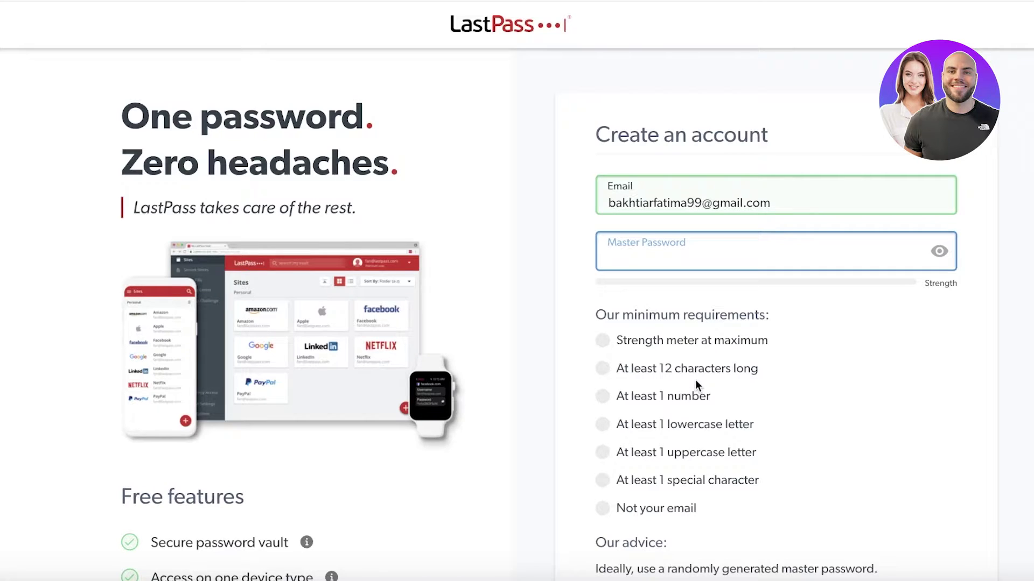
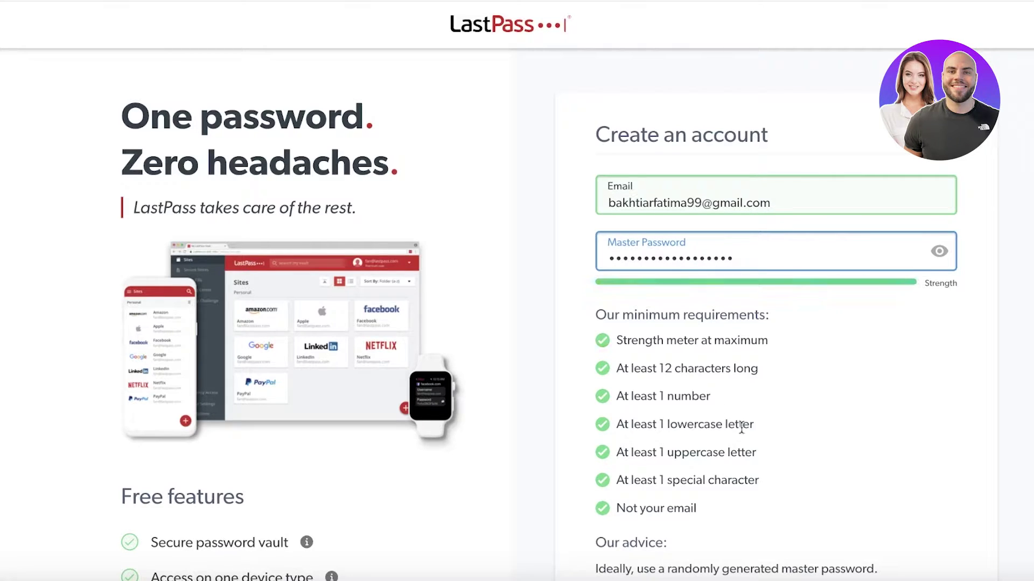
Enter a master password that fills the strength meter and meets every requirement
{"action": "scroll", "coordinate": [746, 350], "scroll_direction": "down", "scroll_amount": 3}
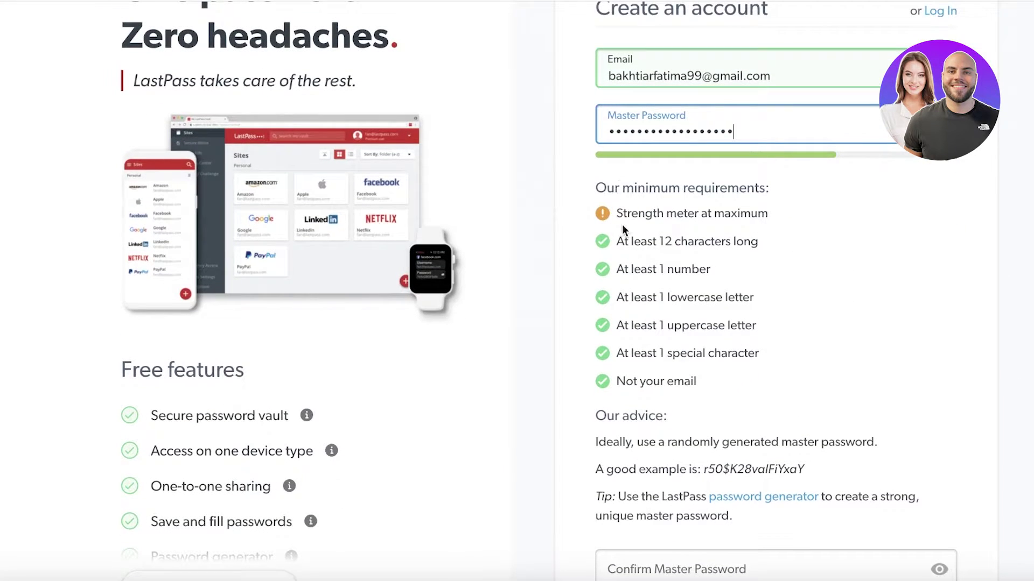
{"action": "left_click", "coordinate": [598, 213]}
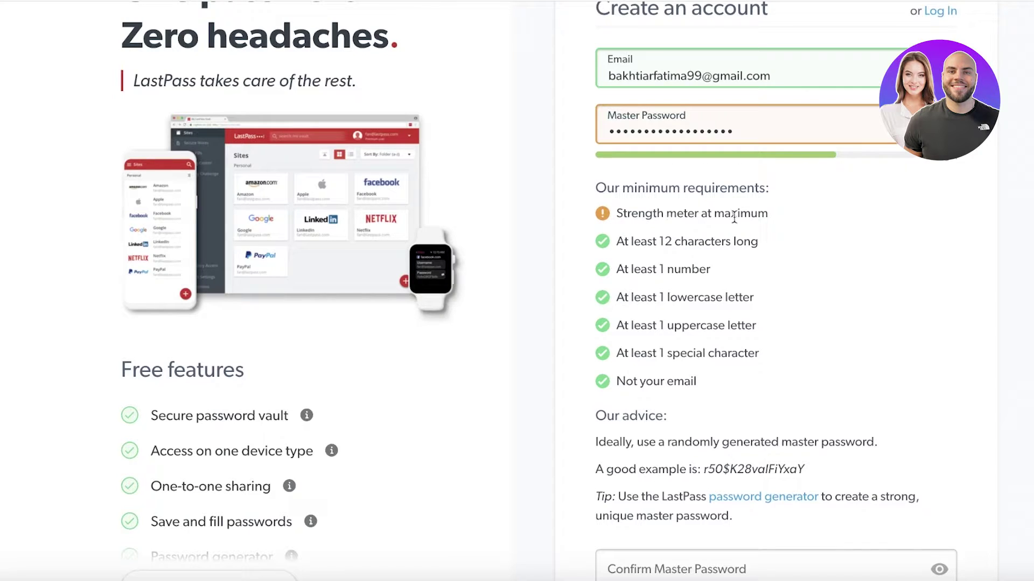
{"action": "left_click", "coordinate": [783, 124]}
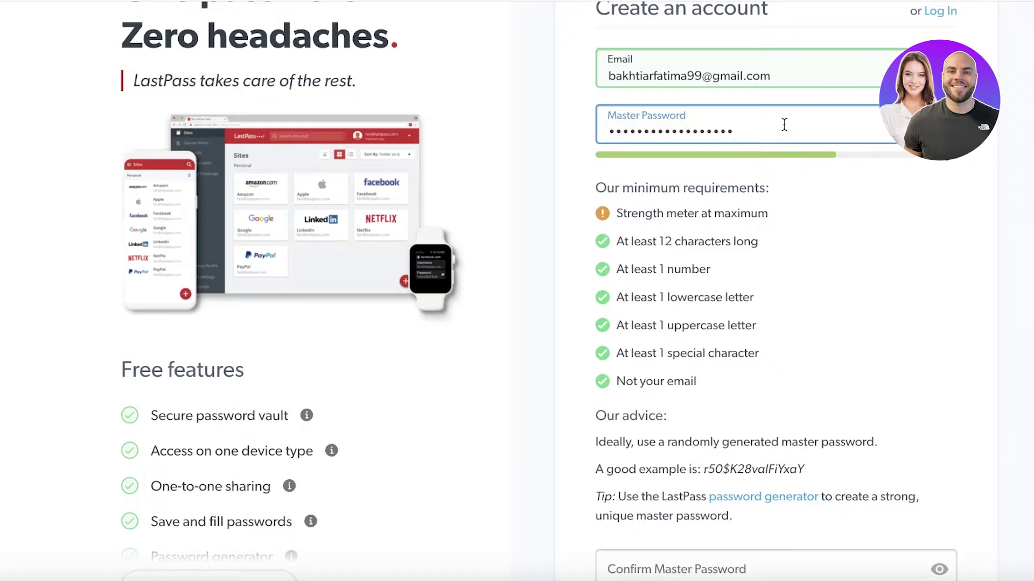
{"action": "type", "text": "••••••"}
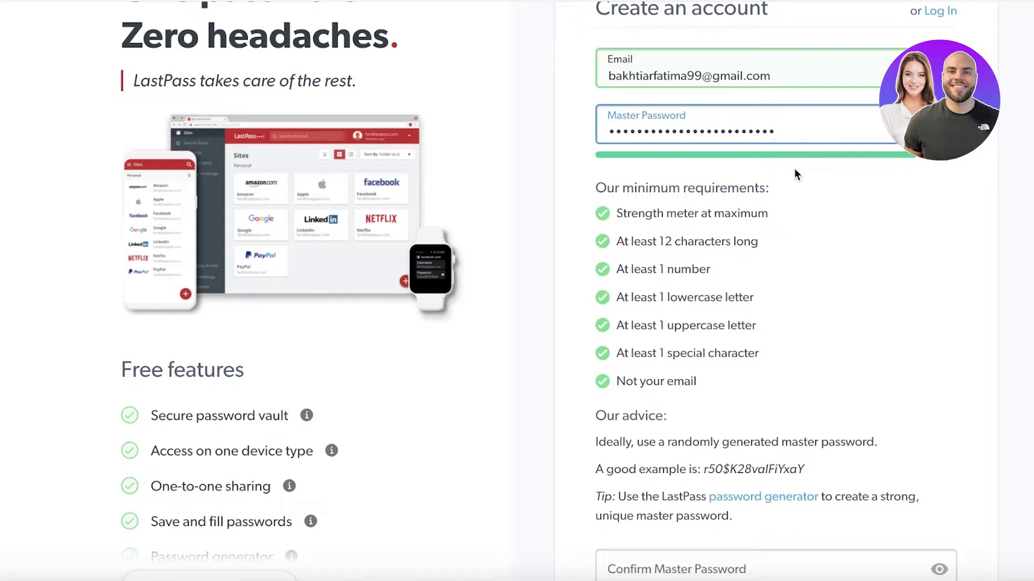
Retype the same master password in the Confirm Master Password field
{"action": "scroll", "coordinate": [707, 221], "scroll_direction": "down", "scroll_amount": 4}
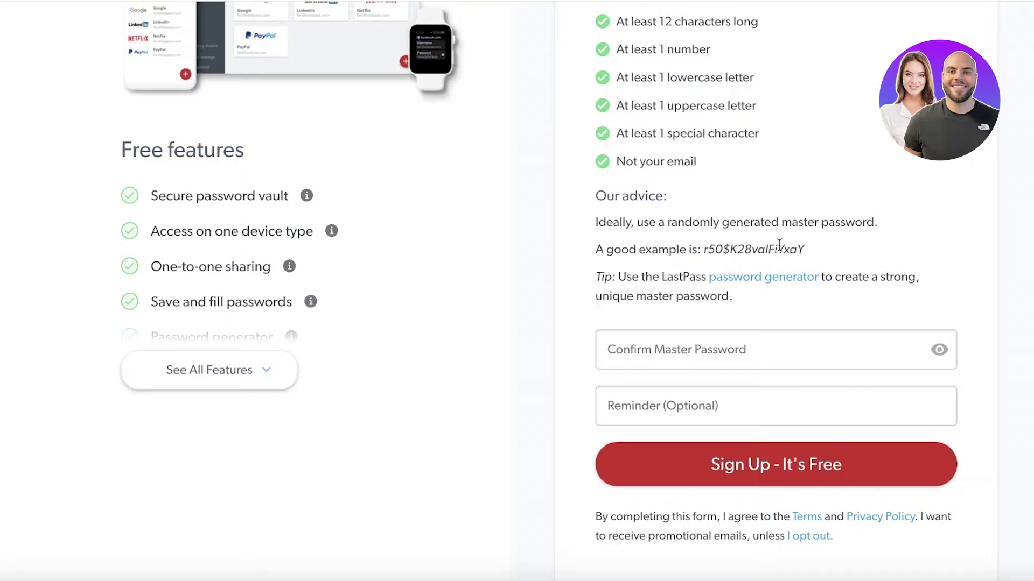
{"action": "scroll", "coordinate": [779, 245], "scroll_direction": "down", "scroll_amount": 1}
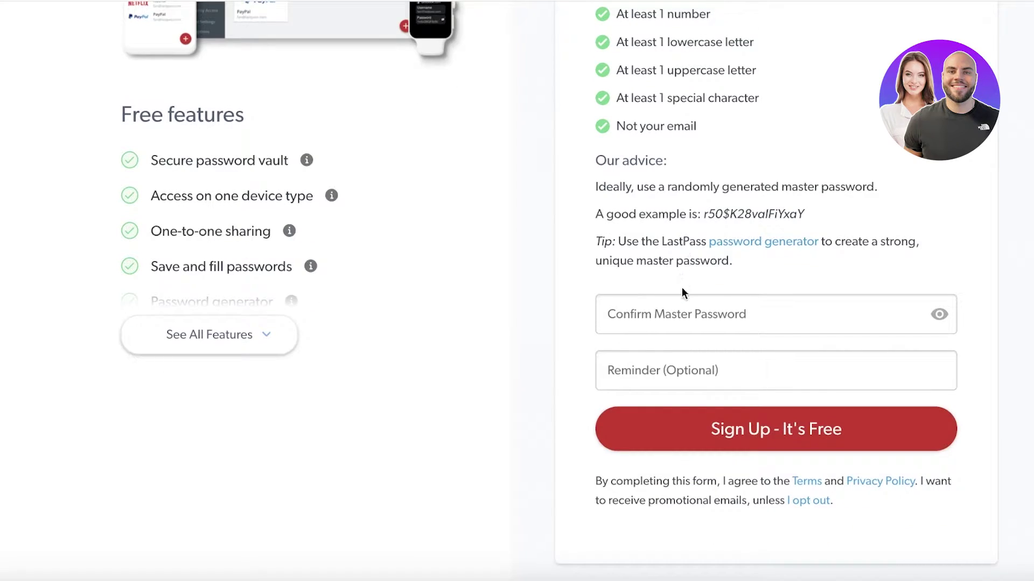
{"action": "left_click", "coordinate": [684, 305]}
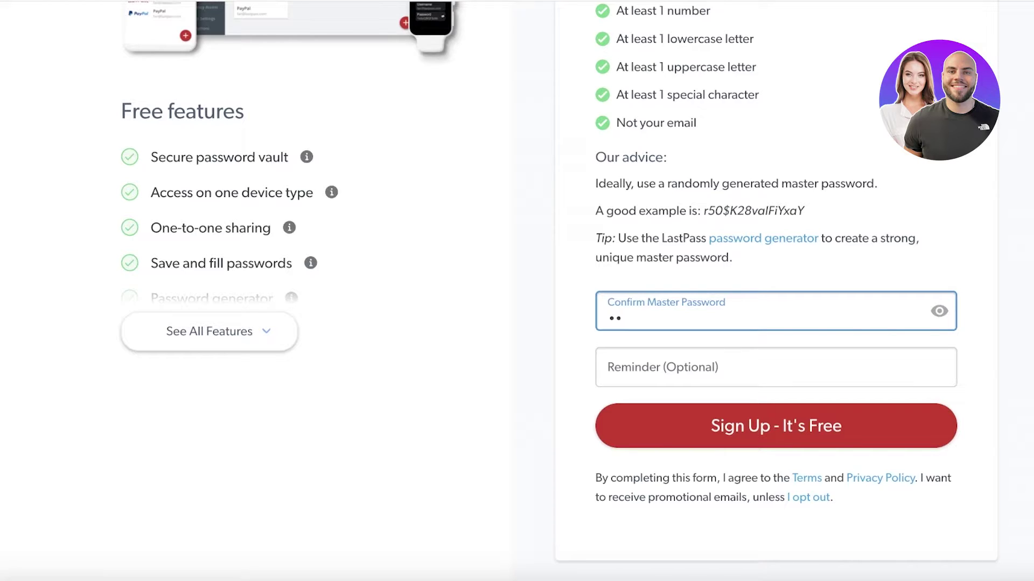
{"action": "left_click", "coordinate": [678, 349]}
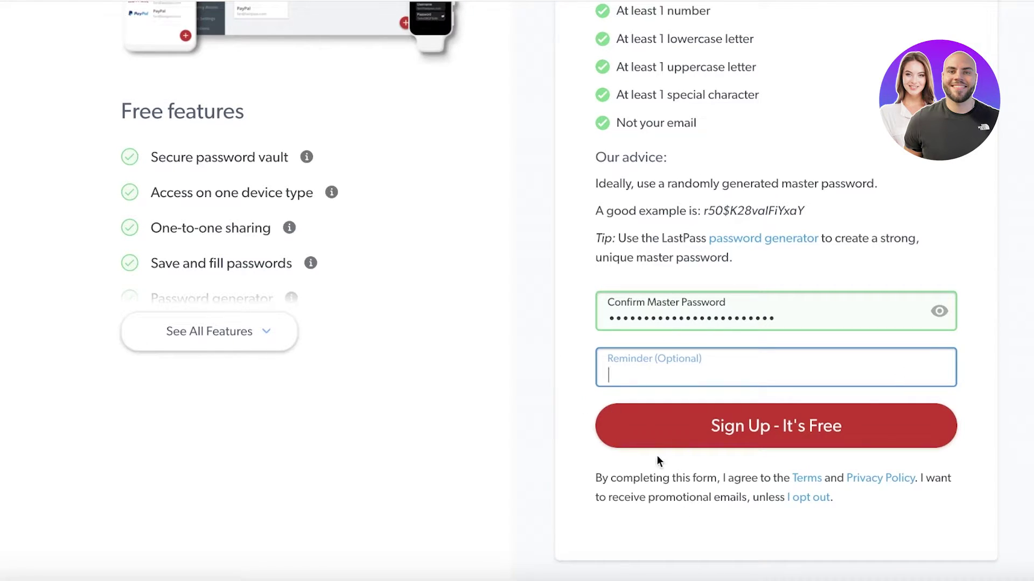
Submit the sign-up, then add LastPass: Free Password Manager to Chrome, approving its permissions
{"action": "left_click", "coordinate": [713, 430]}
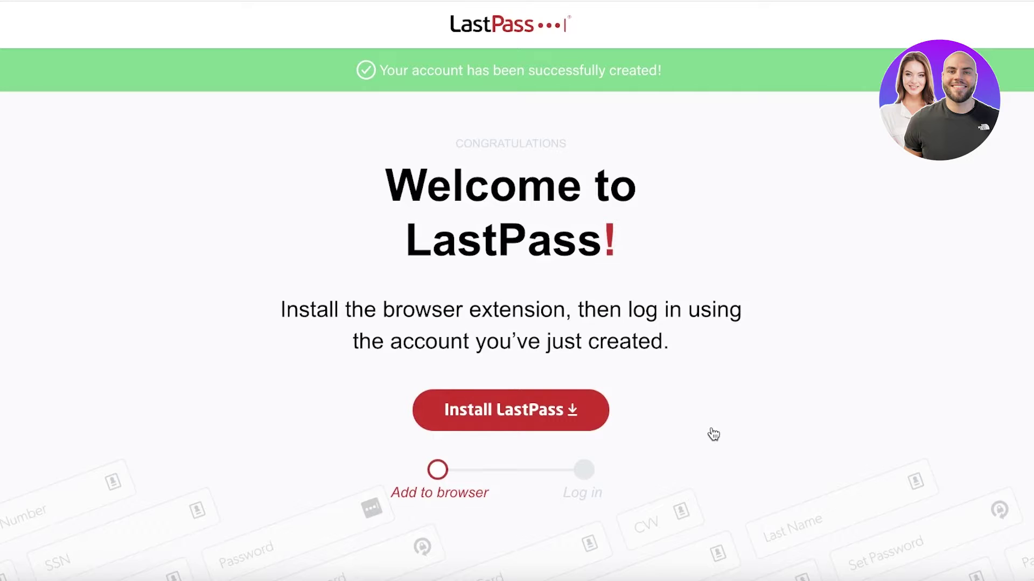
{"action": "left_click", "coordinate": [541, 396]}
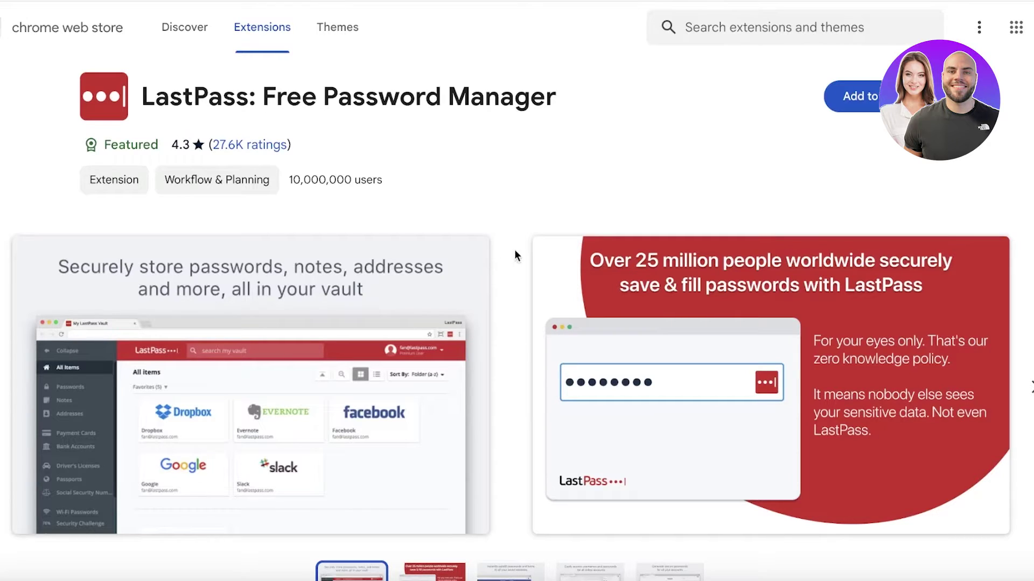
{"action": "left_click", "coordinate": [873, 110]}
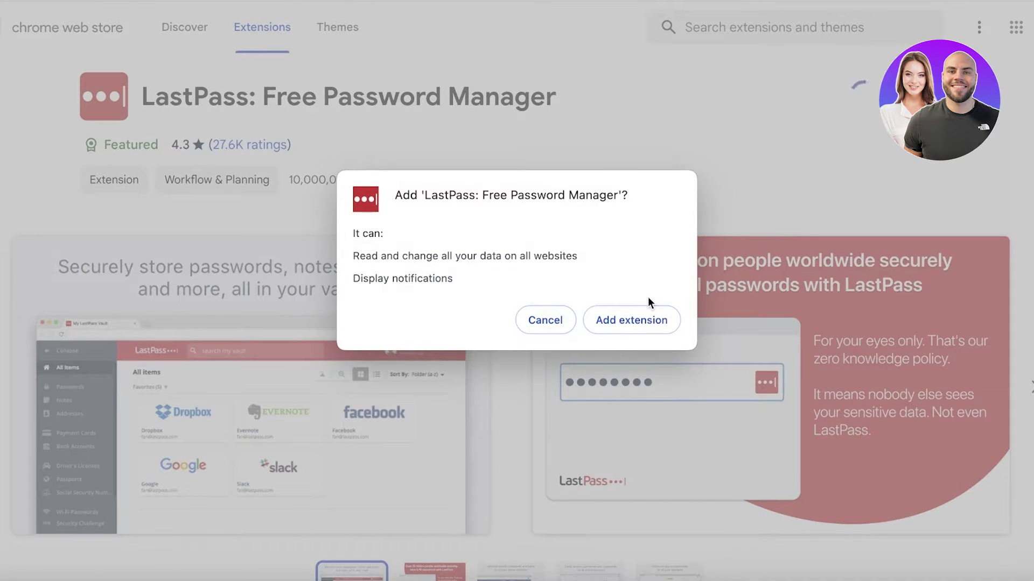
{"action": "left_click", "coordinate": [643, 324]}
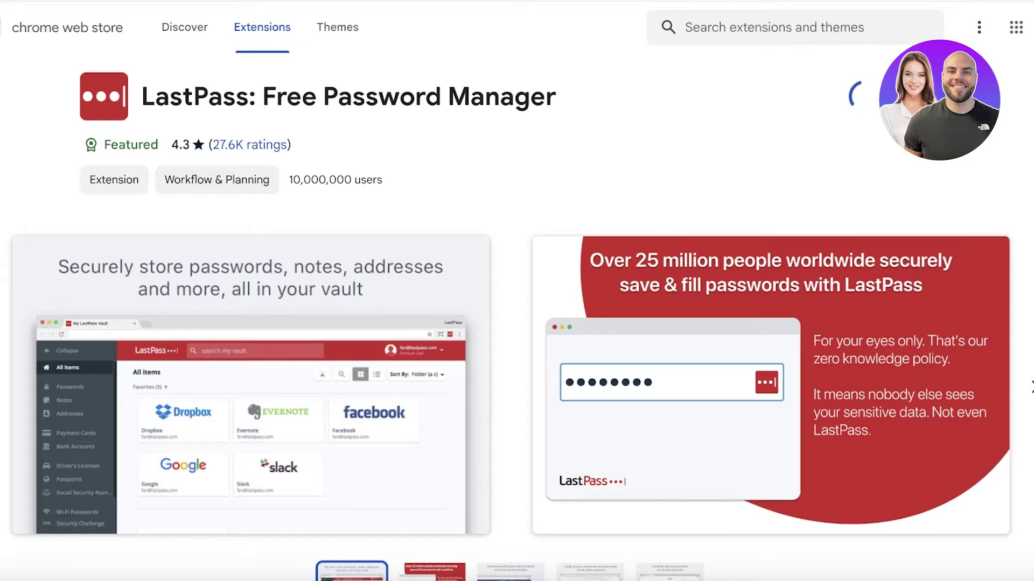
{"action": "scroll", "coordinate": [873, 106], "scroll_direction": "down", "scroll_amount": 6}
{"action": "scroll", "coordinate": [872, 106], "scroll_direction": "up", "scroll_amount": 6}
Pin LastPass to the Chrome toolbar and open its popup to reach the empty vault
{"action": "left_click", "coordinate": [950, 7]}
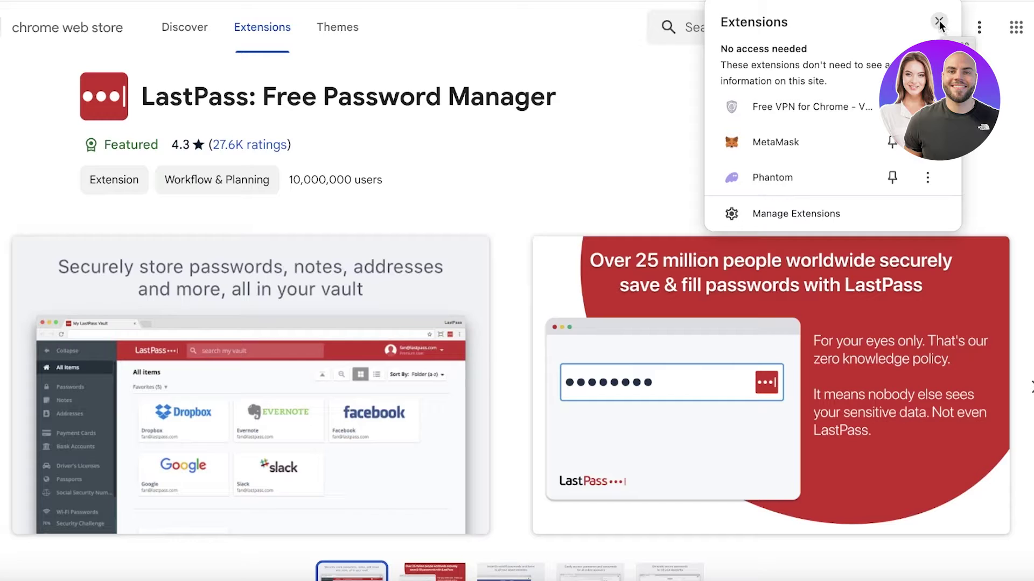
{"action": "left_click", "coordinate": [937, 23]}
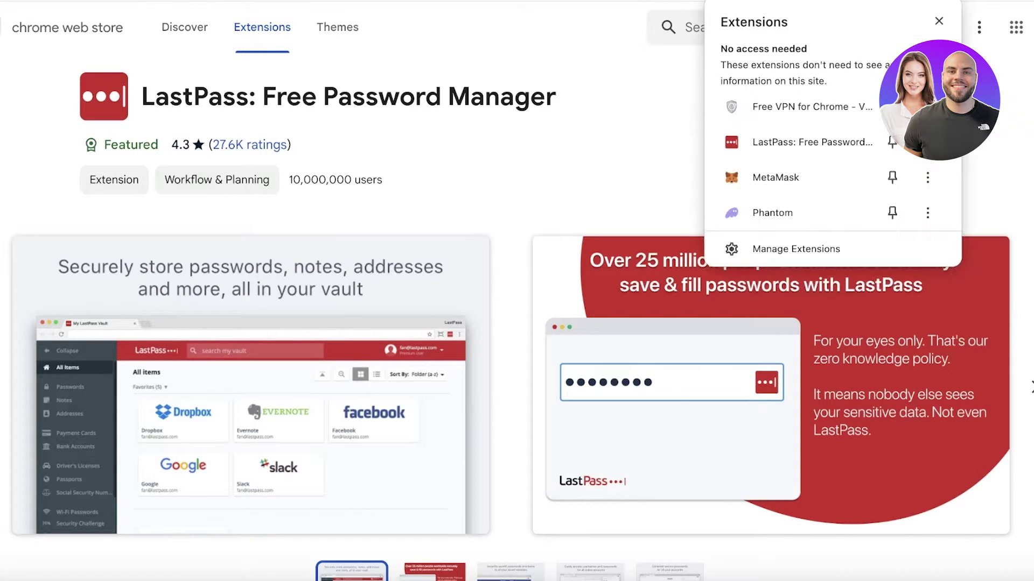
{"action": "left_click", "coordinate": [892, 143]}
{"action": "left_click", "coordinate": [922, 8]}
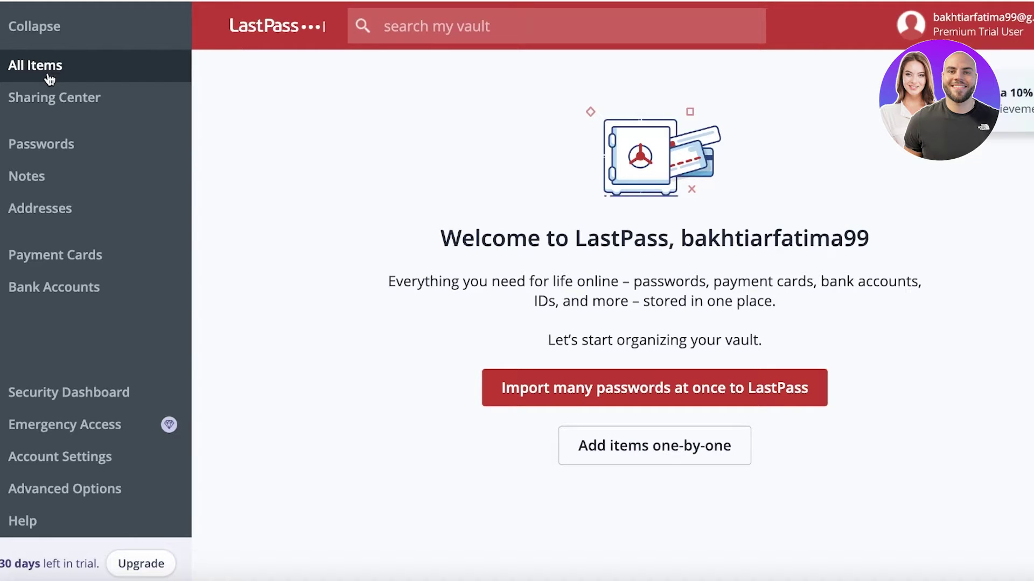
Start a bulk password import with Other as the source, reaching Step 2/3
{"action": "left_click", "coordinate": [604, 386]}
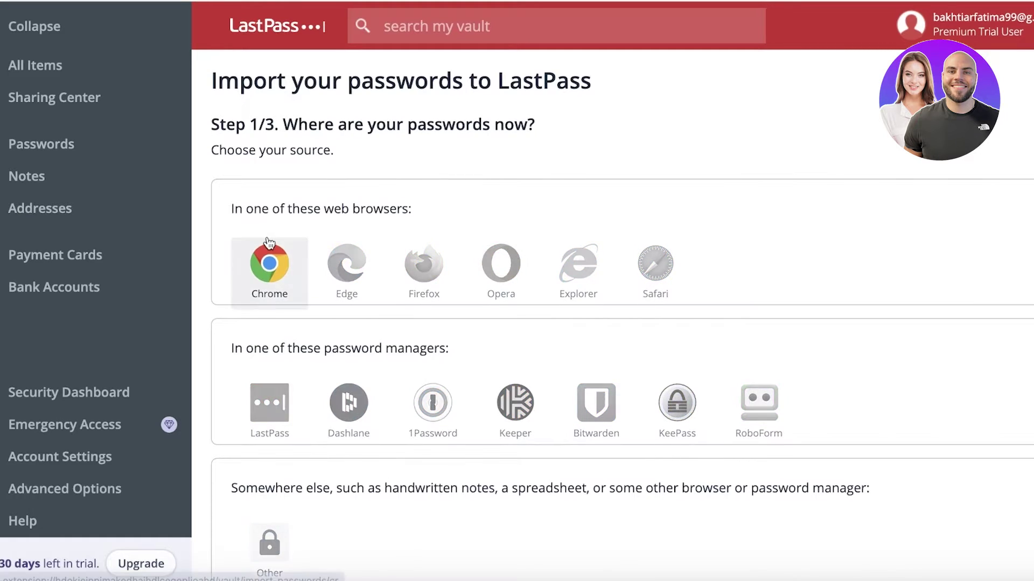
{"action": "left_click", "coordinate": [295, 544]}
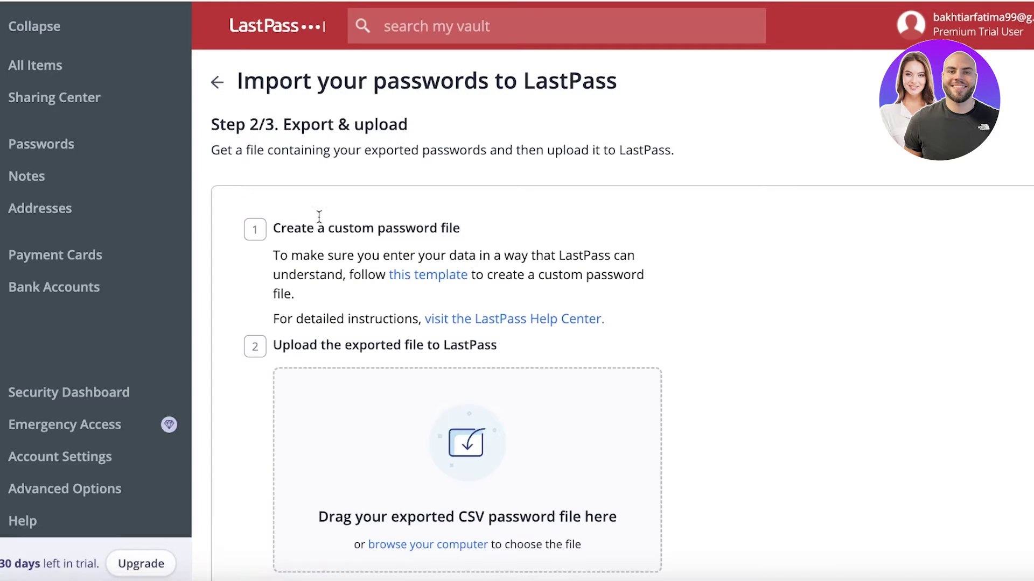
{"action": "scroll", "coordinate": [458, 215], "scroll_direction": "down", "scroll_amount": 1}
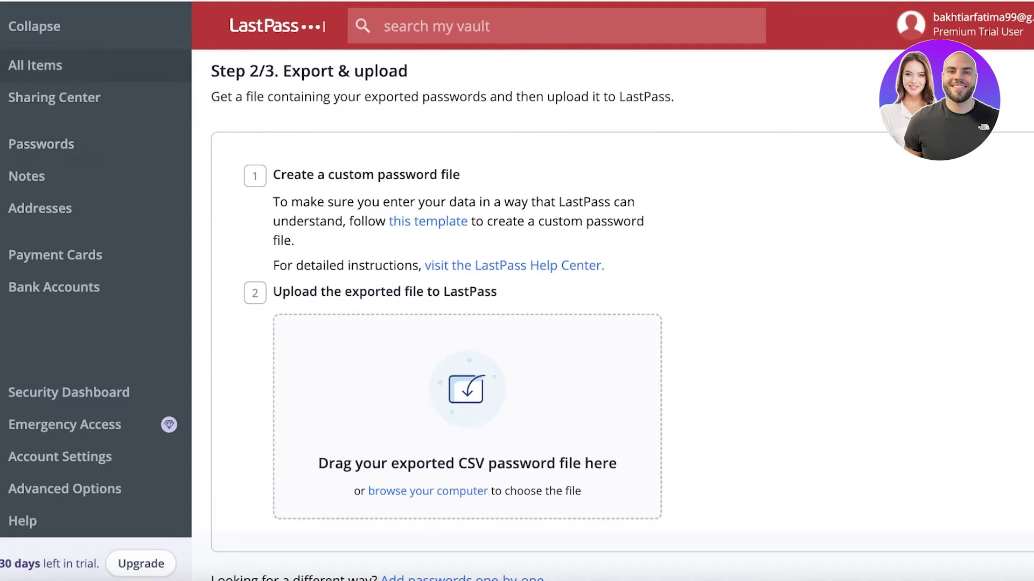
From the vault's Passwords section, start adding a new Password item one by one
{"action": "left_click", "coordinate": [10, 66]}
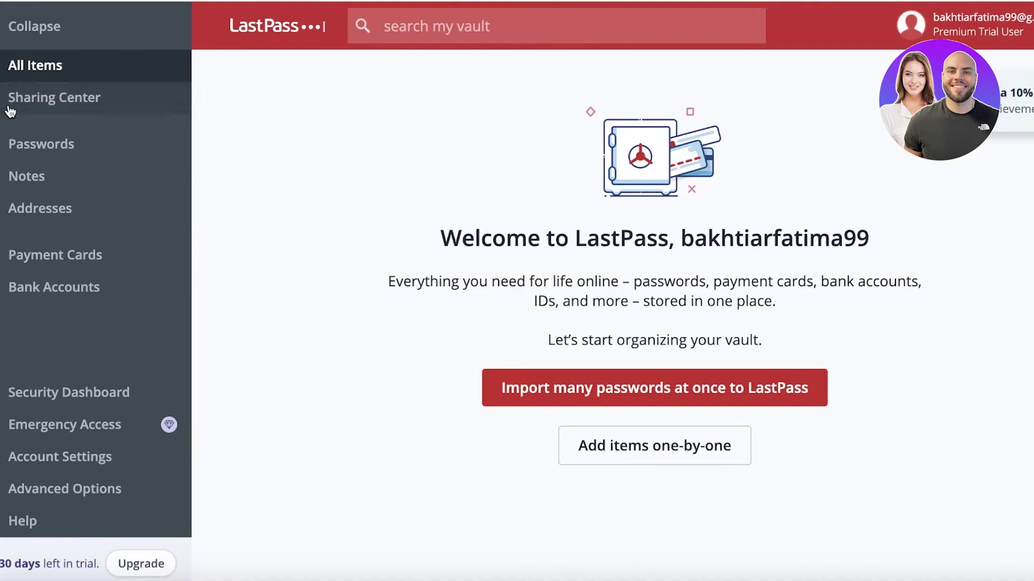
{"action": "left_click", "coordinate": [34, 152]}
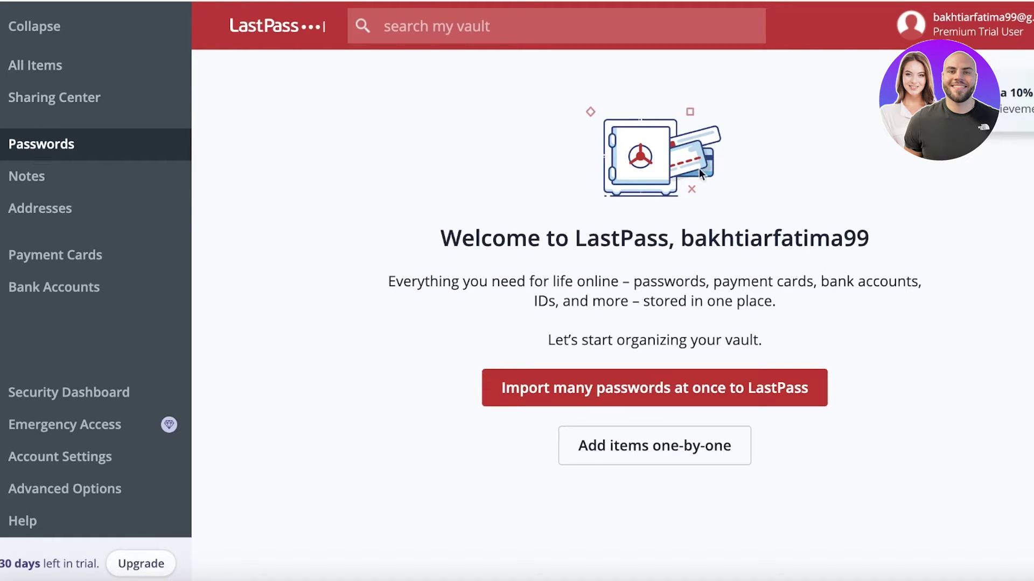
{"action": "left_click", "coordinate": [612, 450]}
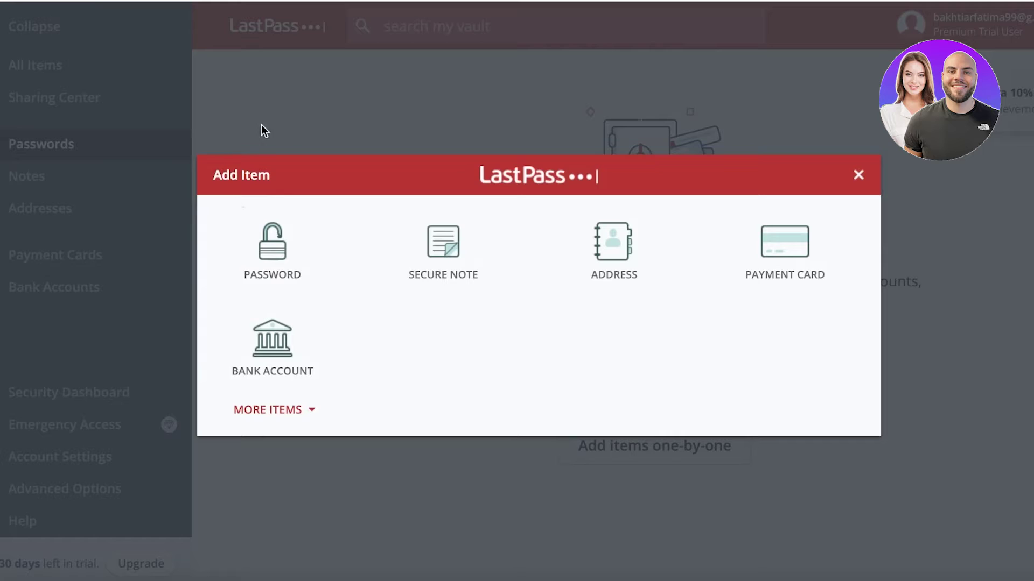
{"action": "left_click", "coordinate": [257, 246]}
Enter site pinterest.com, an entry name and new folder Socials, then save the entry
{"action": "left_click", "coordinate": [307, 153]}
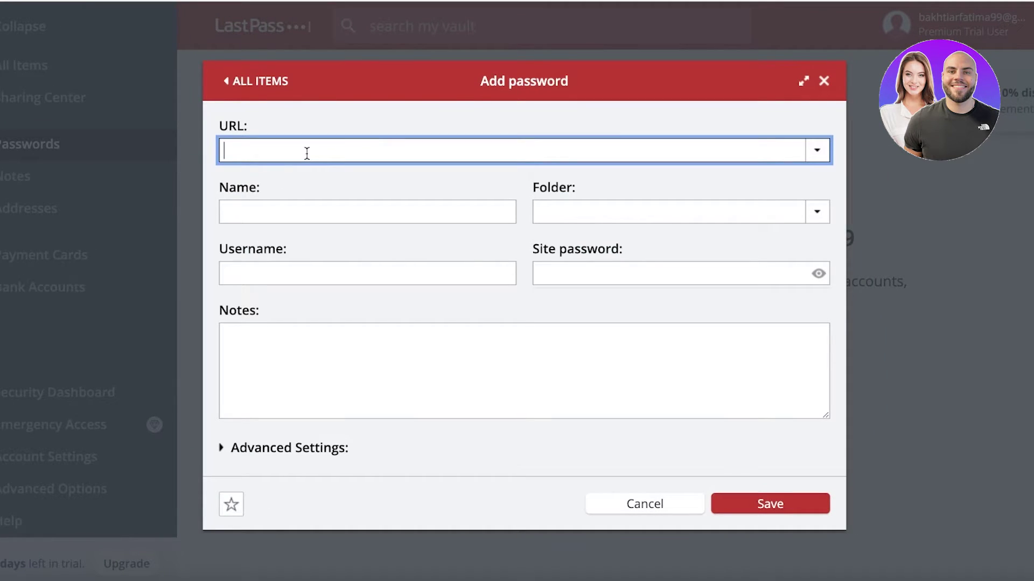
{"action": "type", "text": "pinte"}
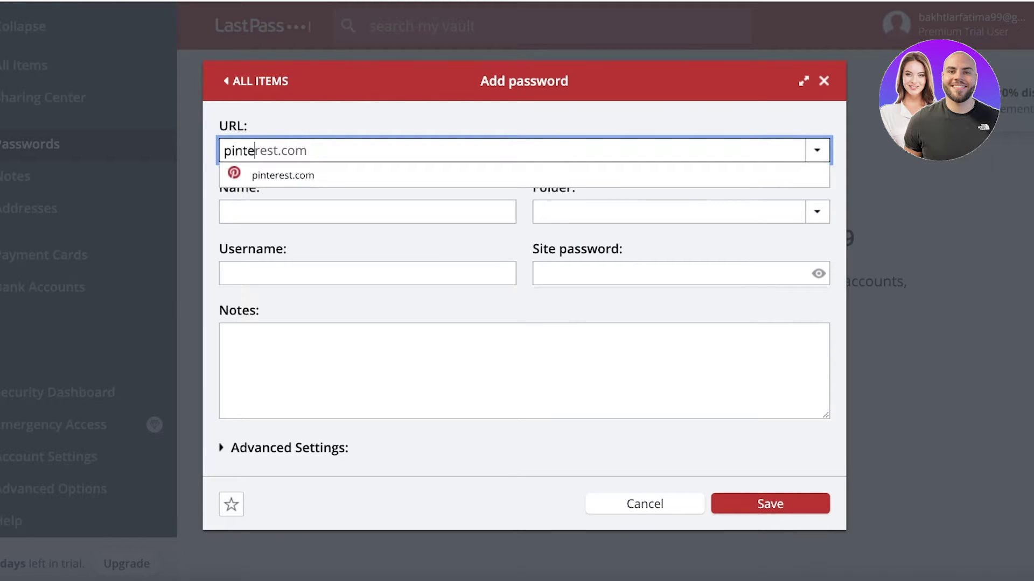
{"action": "key", "text": "Return"}
{"action": "left_click", "coordinate": [302, 215]}
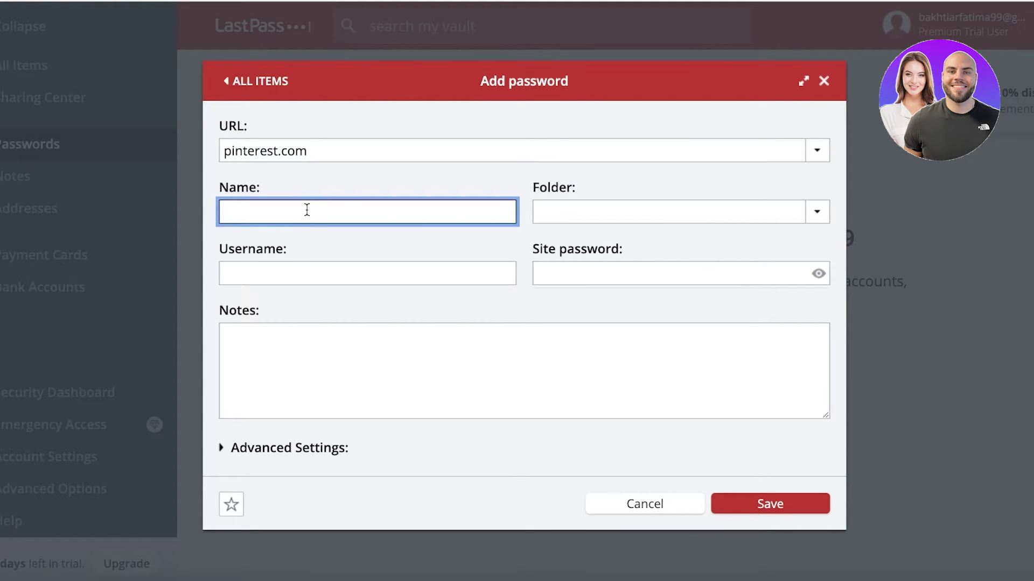
{"action": "type", "text": "janet"}
{"action": "left_click", "coordinate": [547, 210]}
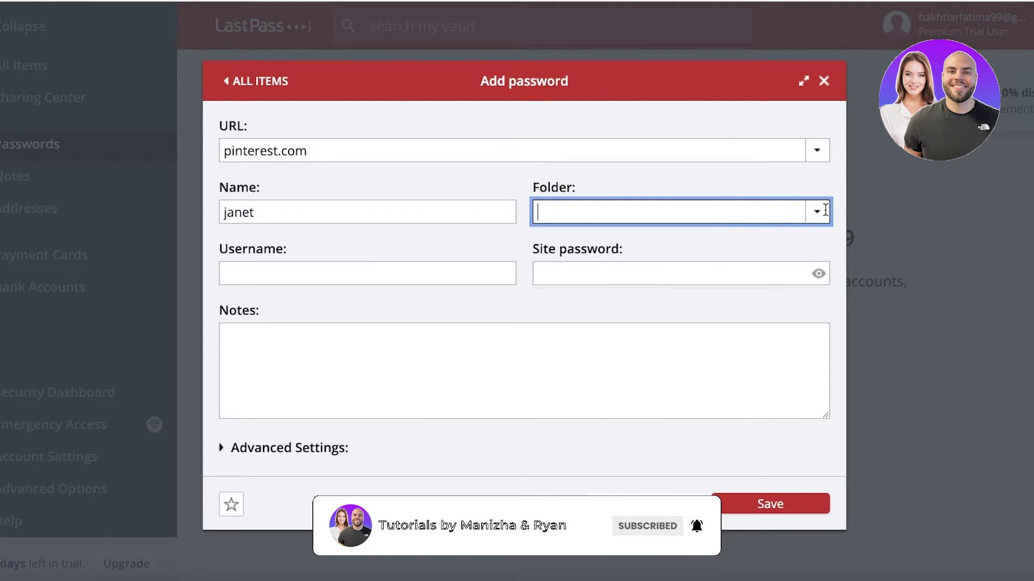
{"action": "type", "text": "SOcial"}
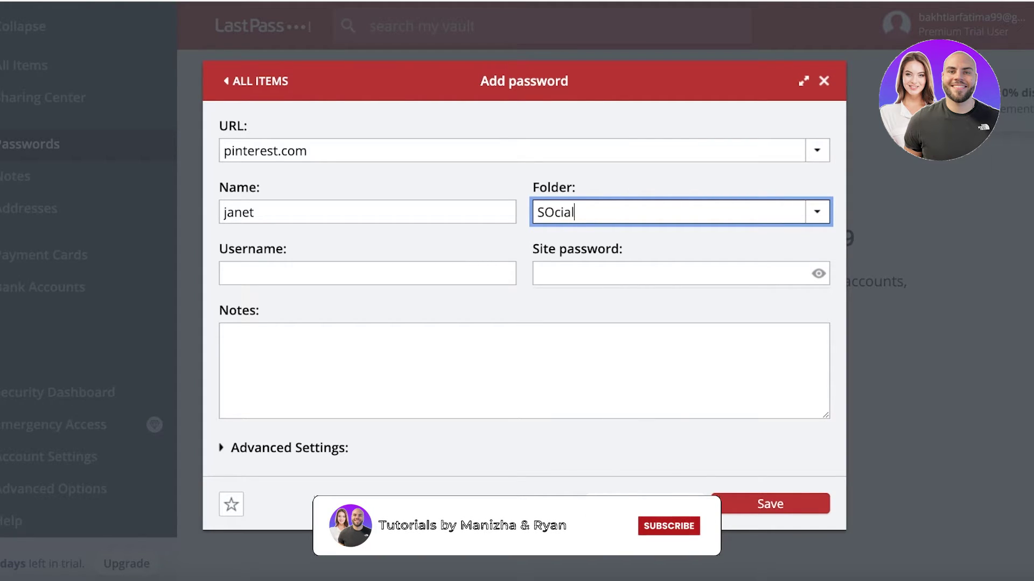
{"action": "key", "text": "BackSpace"}
{"action": "key", "text": "BackSpace"}
{"action": "key", "text": "BackSpace"}
{"action": "key", "text": "BackSpace"}
{"action": "key", "text": "BackSpace"}
{"action": "type", "text": "ocials"}
{"action": "key", "text": "Return"}
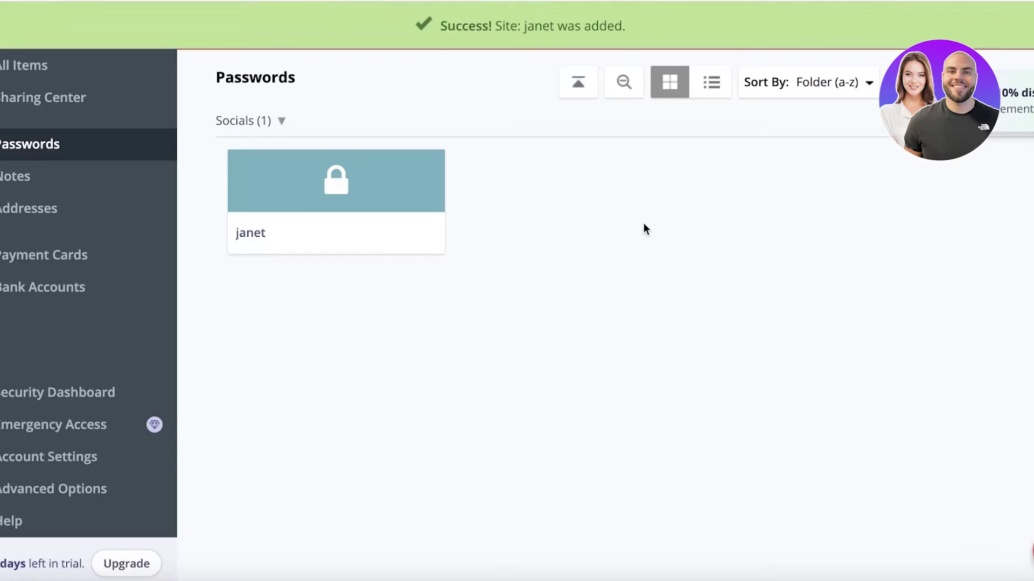
Open the Pinterest entry for editing and fill in its username from the suggestions
{"action": "left_click", "coordinate": [373, 243]}
{"action": "left_click", "coordinate": [337, 201]}
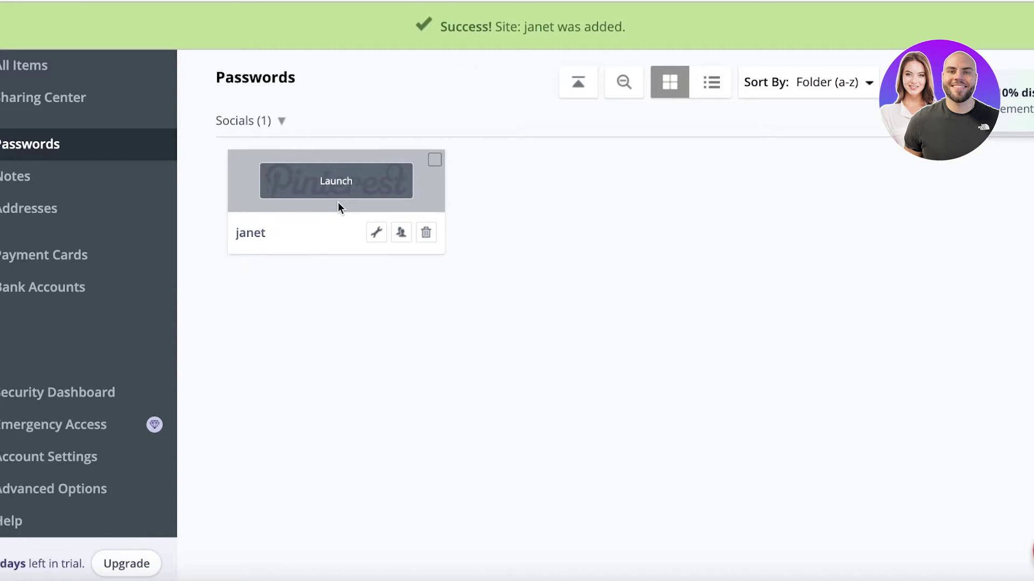
{"action": "left_click", "coordinate": [376, 232]}
{"action": "left_click", "coordinate": [366, 254]}
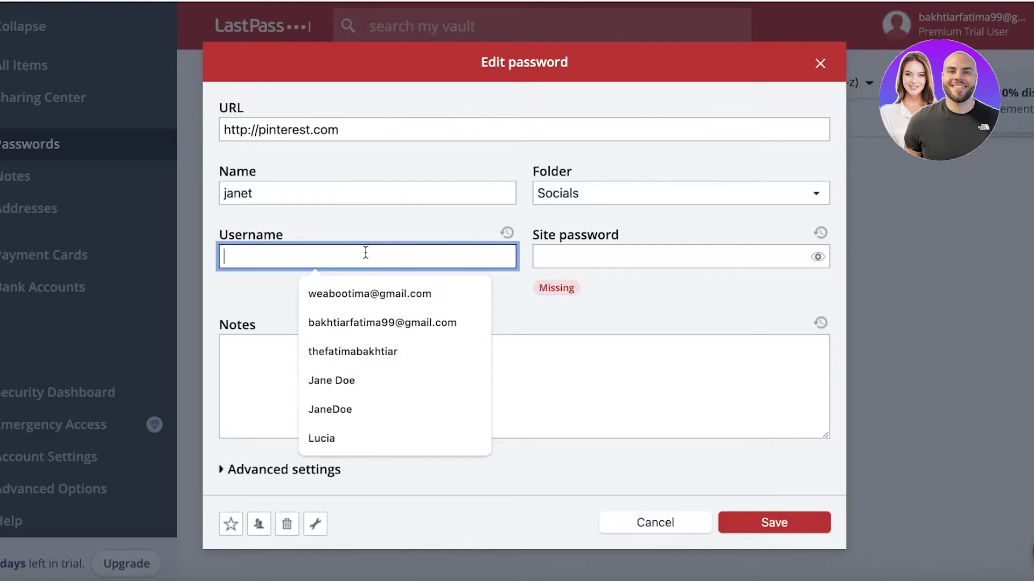
{"action": "type", "text": "affiliates532"}
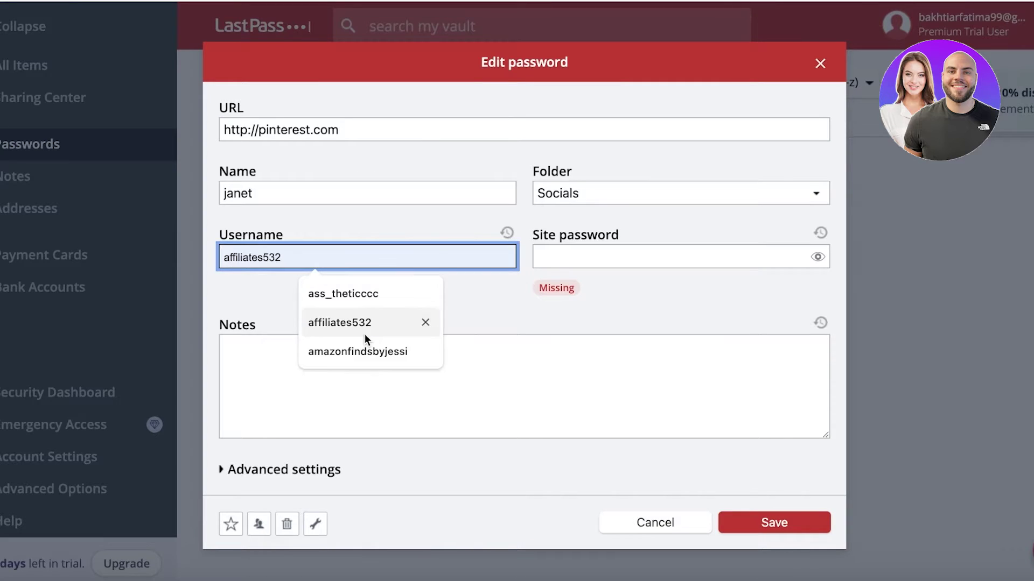
{"action": "left_click", "coordinate": [364, 326]}
{"action": "left_click", "coordinate": [334, 378]}
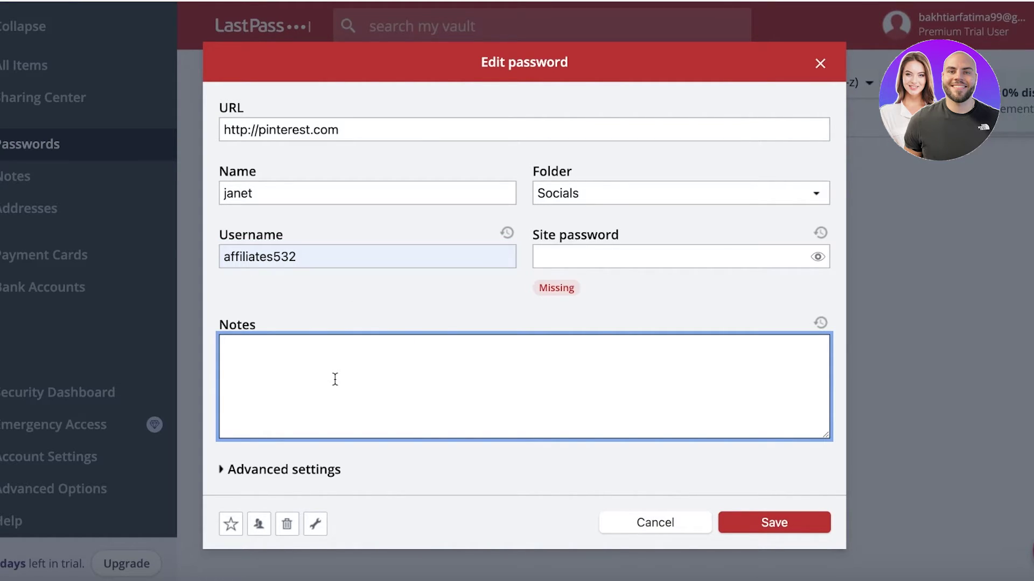
In advanced settings, enable Autologin and leave Require master password reprompt turned on
{"action": "left_click", "coordinate": [306, 470]}
{"action": "left_click", "coordinate": [305, 474]}
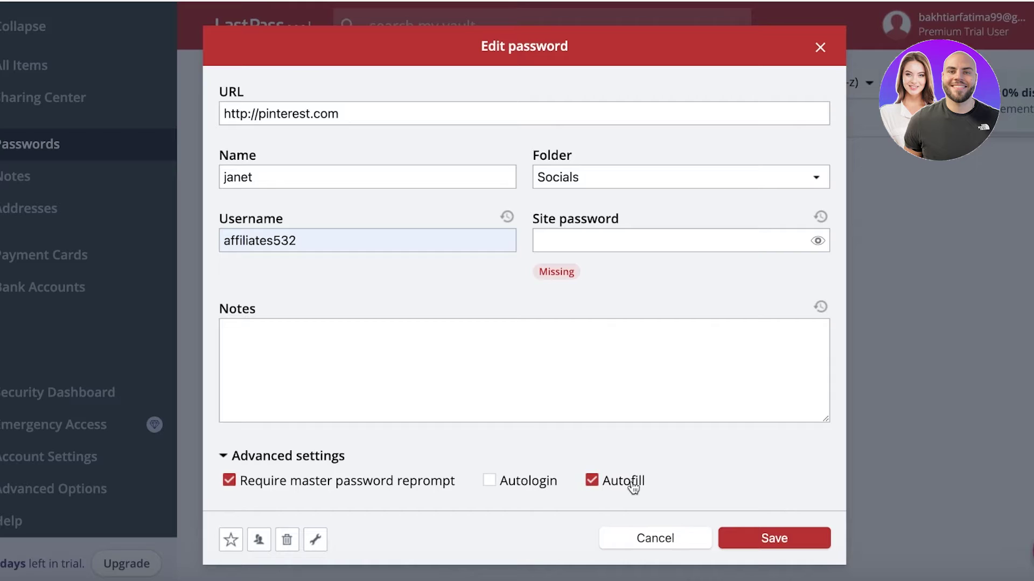
{"action": "left_click", "coordinate": [504, 484]}
{"action": "left_click", "coordinate": [323, 488]}
{"action": "left_click", "coordinate": [322, 490]}
Enter the site's password and save the edited Pinterest login
{"action": "mouse_move", "coordinate": [554, 252]}
{"action": "left_click", "coordinate": [670, 237]}
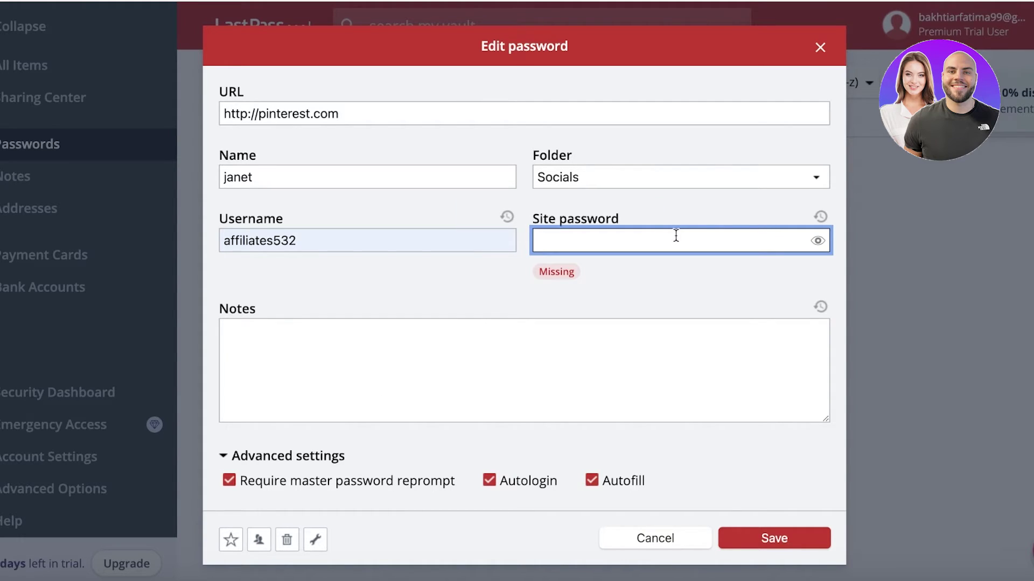
{"action": "left_click", "coordinate": [798, 540]}
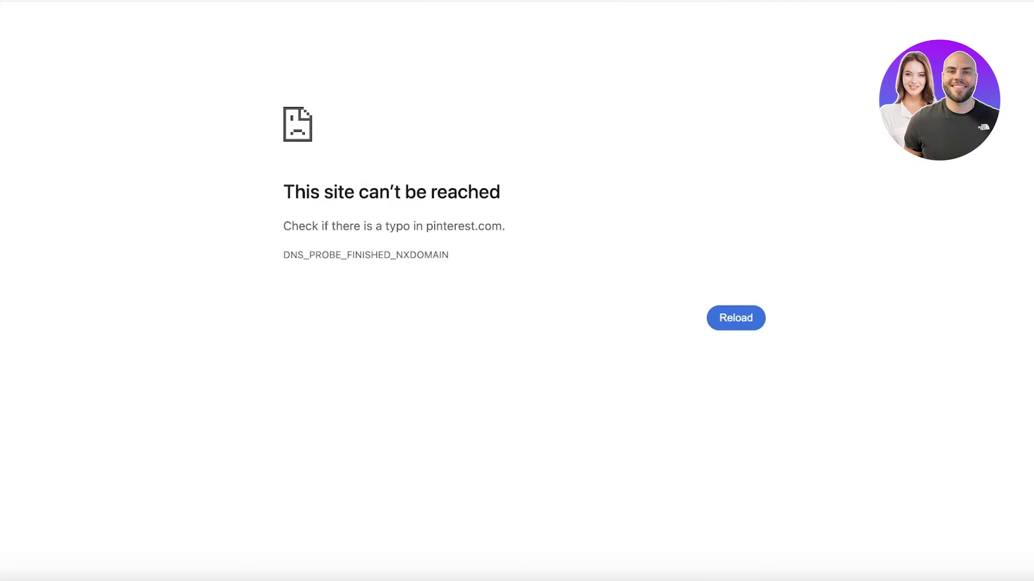
Load Pinterest, open the profile page, and show the LastPass popup with Alt+Shift+L
{"action": "type", "text": "pi"}
{"action": "key", "text": "Return"}
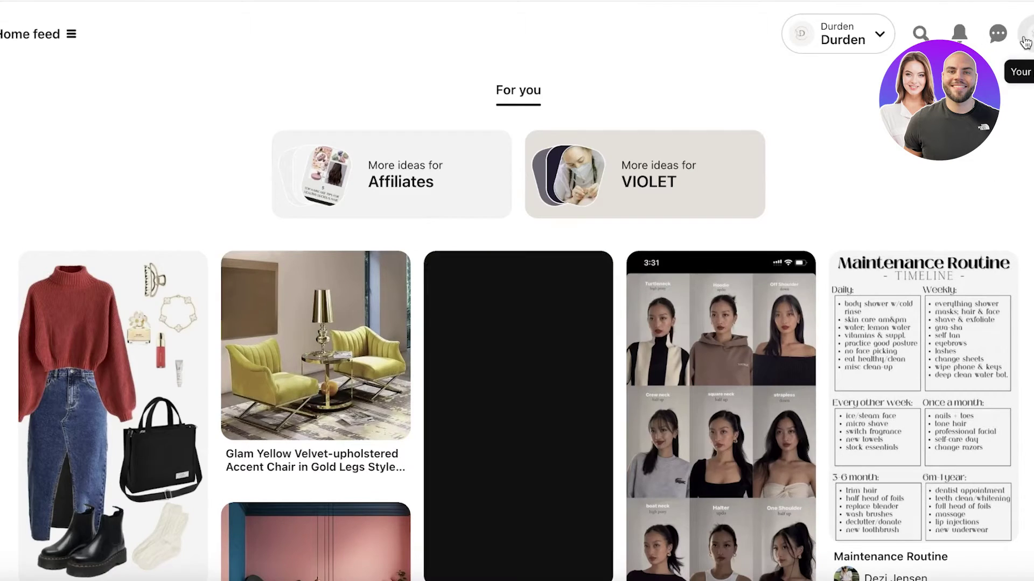
{"action": "left_click", "coordinate": [1024, 37]}
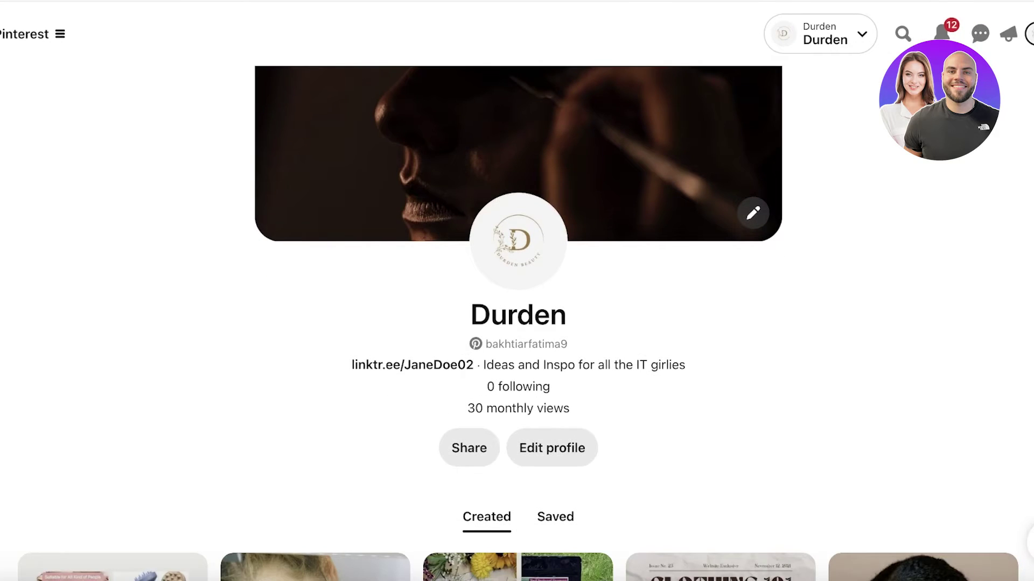
{"action": "key", "text": "alt+shift+l"}
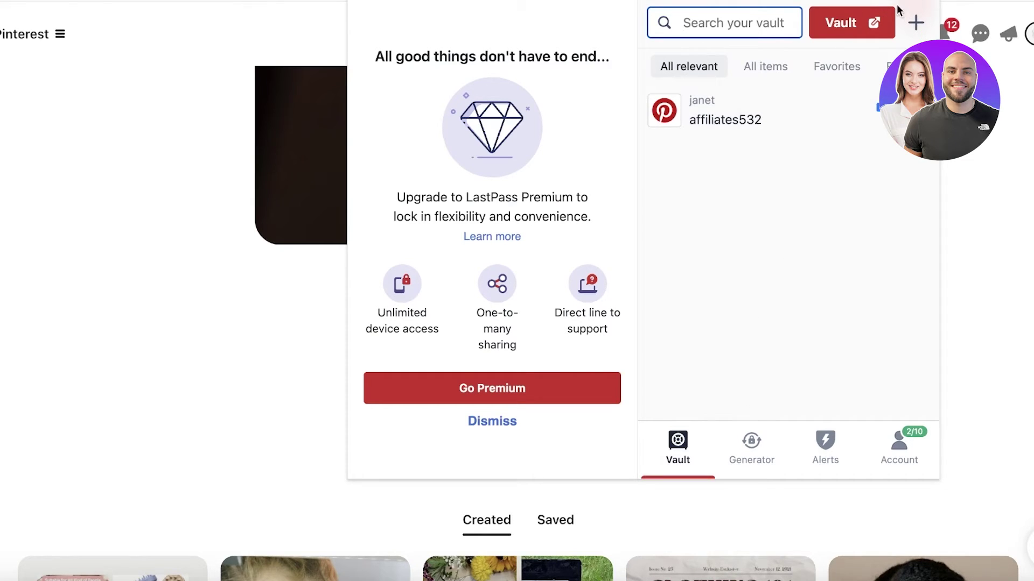
Generate a 19-character password in the popup's generator, regenerating it several times
{"action": "left_click", "coordinate": [730, 459]}
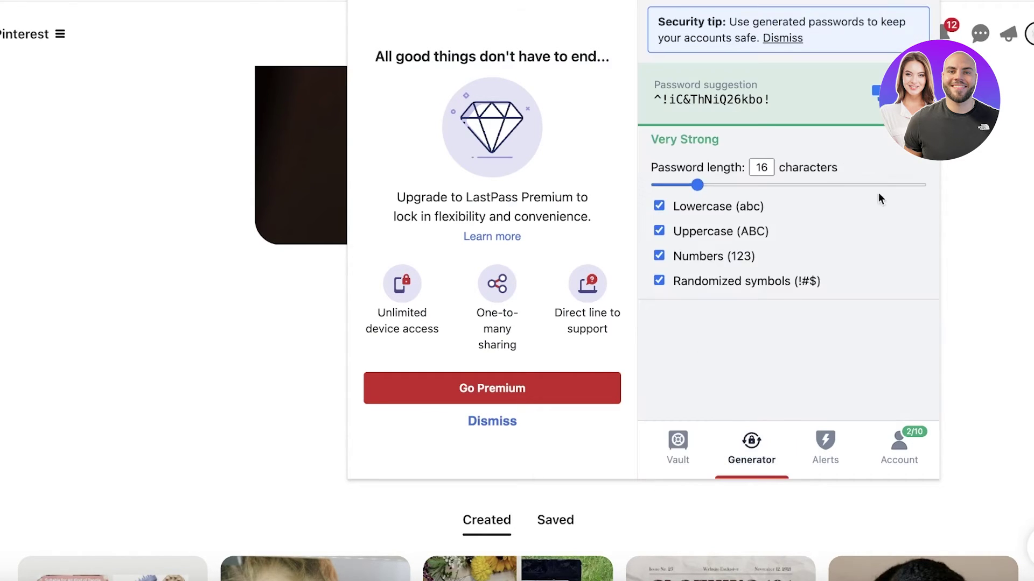
{"action": "mouse_move", "coordinate": [698, 184]}
{"action": "left_mouse_down"}
{"action": "mouse_move", "coordinate": [917, 183]}
{"action": "mouse_move", "coordinate": [605, 186]}
{"action": "mouse_move", "coordinate": [1015, 182]}
{"action": "mouse_move", "coordinate": [671, 178]}
{"action": "mouse_move", "coordinate": [705, 185]}
{"action": "left_mouse_up"}
{"action": "left_click", "coordinate": [876, 91]}
{"action": "left_click", "coordinate": [876, 91]}
{"action": "left_click", "coordinate": [877, 91]}
{"action": "left_click", "coordinate": [877, 92]}
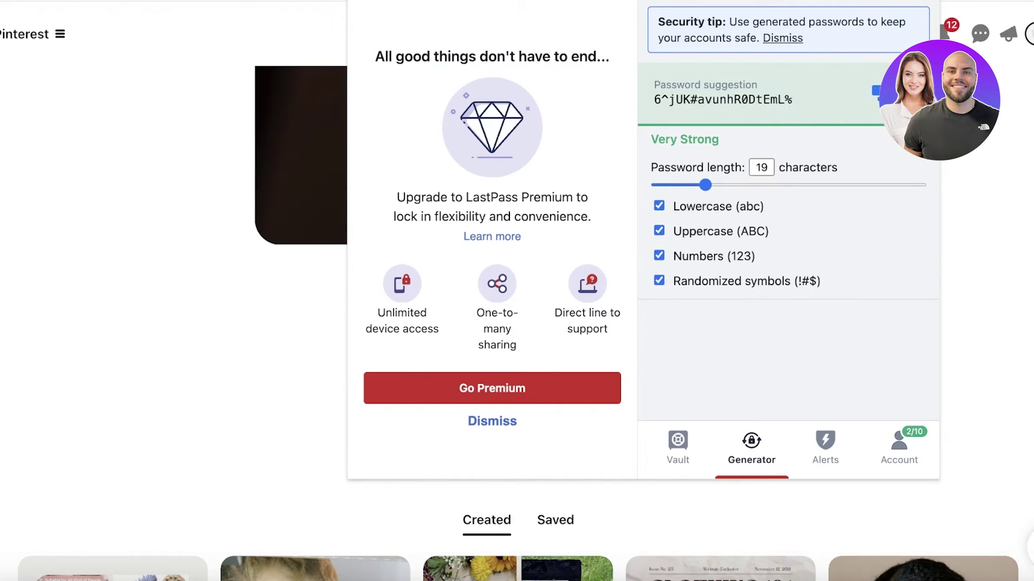
{"action": "left_click", "coordinate": [876, 92]}
{"action": "left_click", "coordinate": [877, 92]}
{"action": "left_click", "coordinate": [877, 91]}
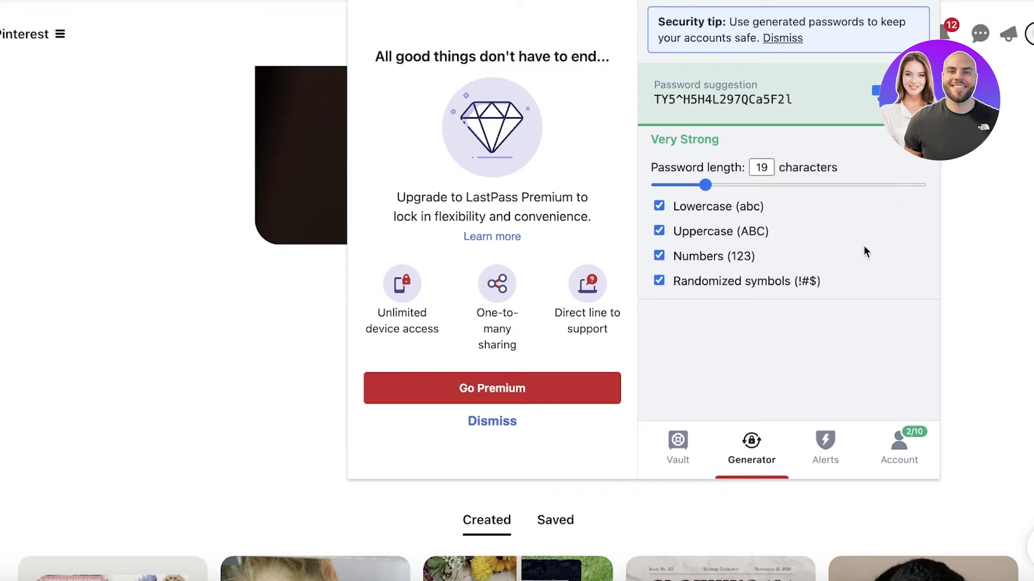
Check the popup's security alerts and Security Dashboard link, then open the popup's account options
{"action": "left_click", "coordinate": [824, 444]}
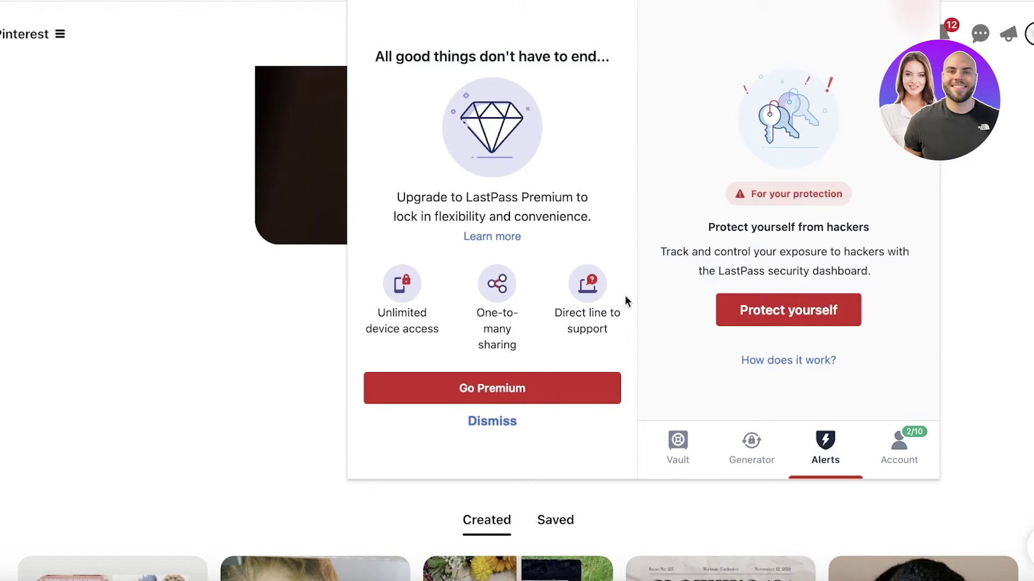
{"action": "left_click", "coordinate": [795, 310]}
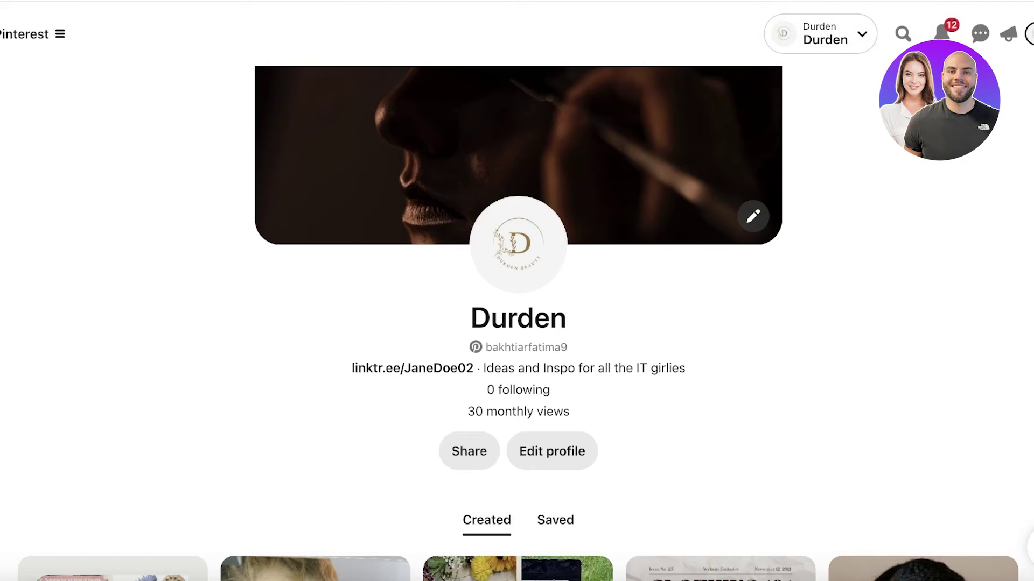
{"action": "left_click", "coordinate": [936, 2]}
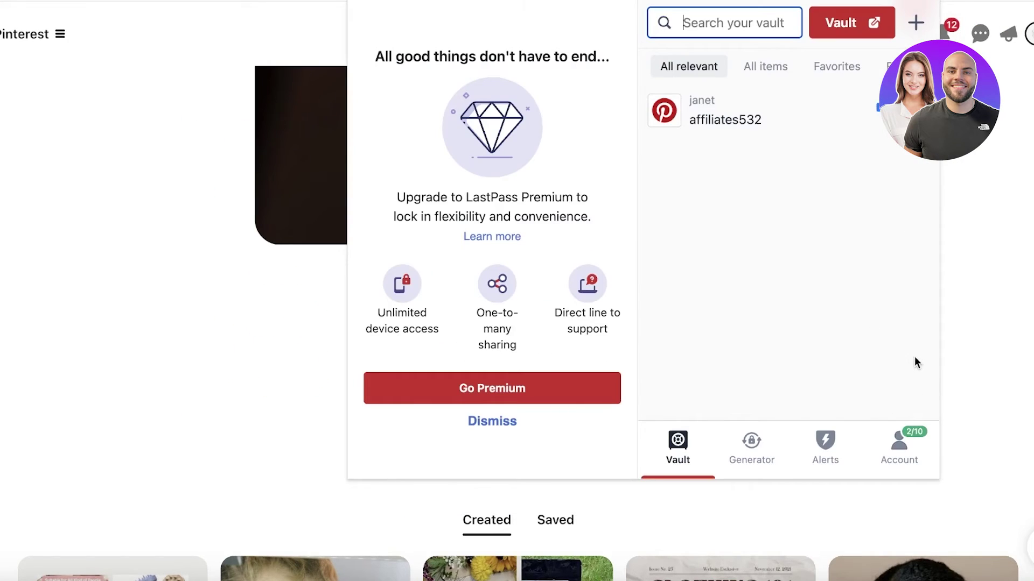
{"action": "left_click", "coordinate": [899, 443]}
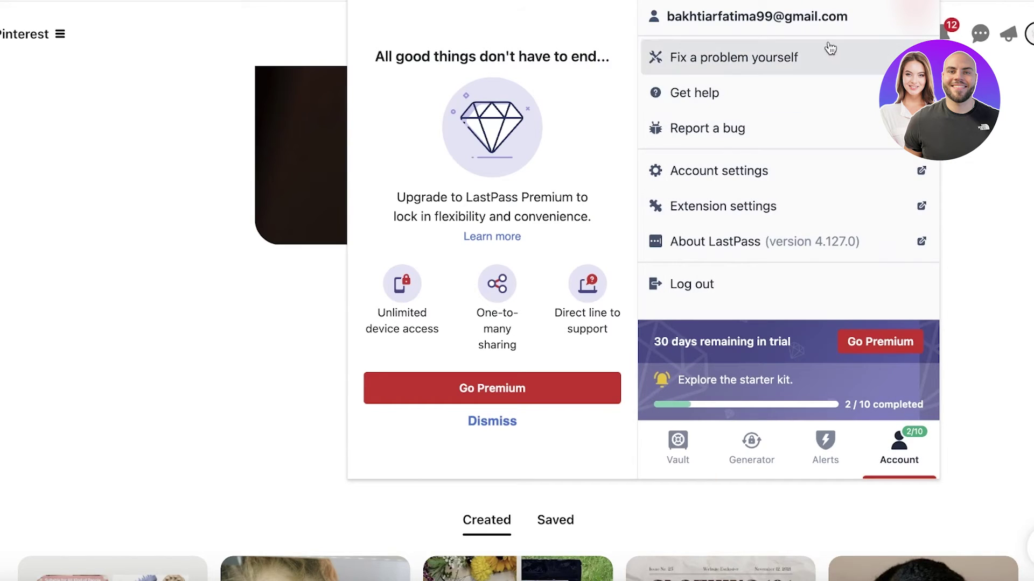
{"action": "key", "text": "Escape"}
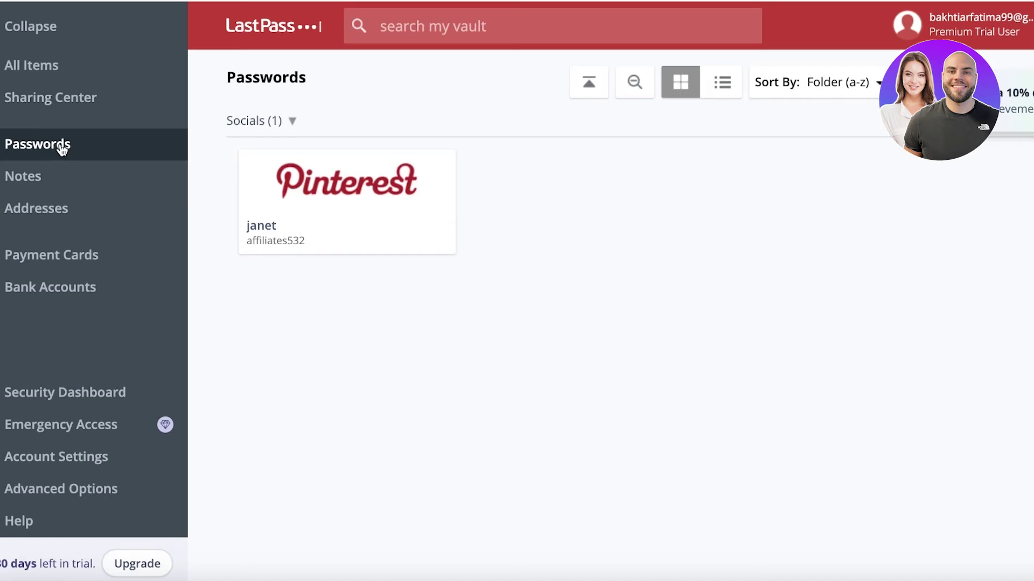
Open the empty Notes section, then start a new secure note and discard it
{"action": "left_click", "coordinate": [4, 182]}
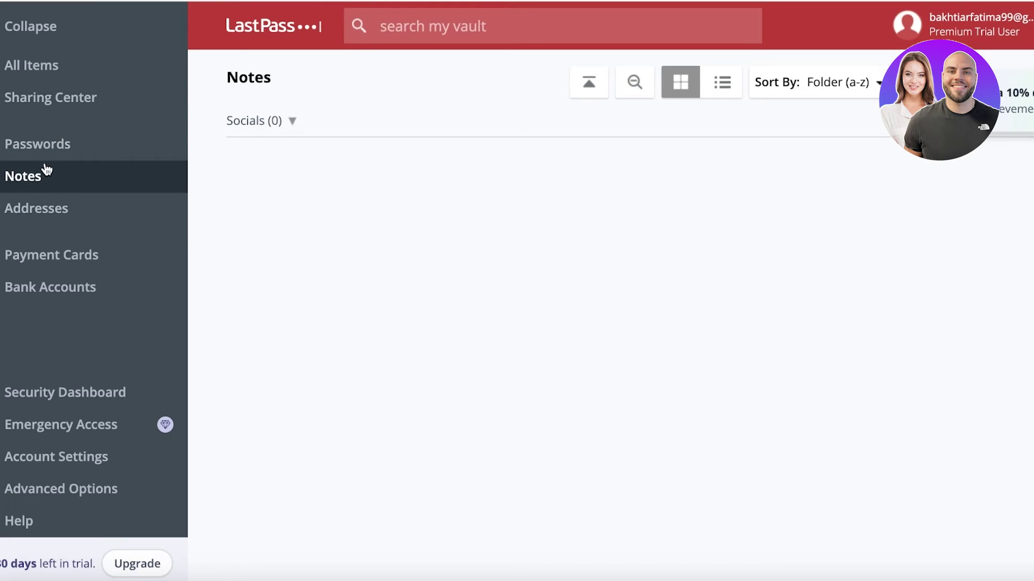
{"action": "left_click", "coordinate": [993, 549]}
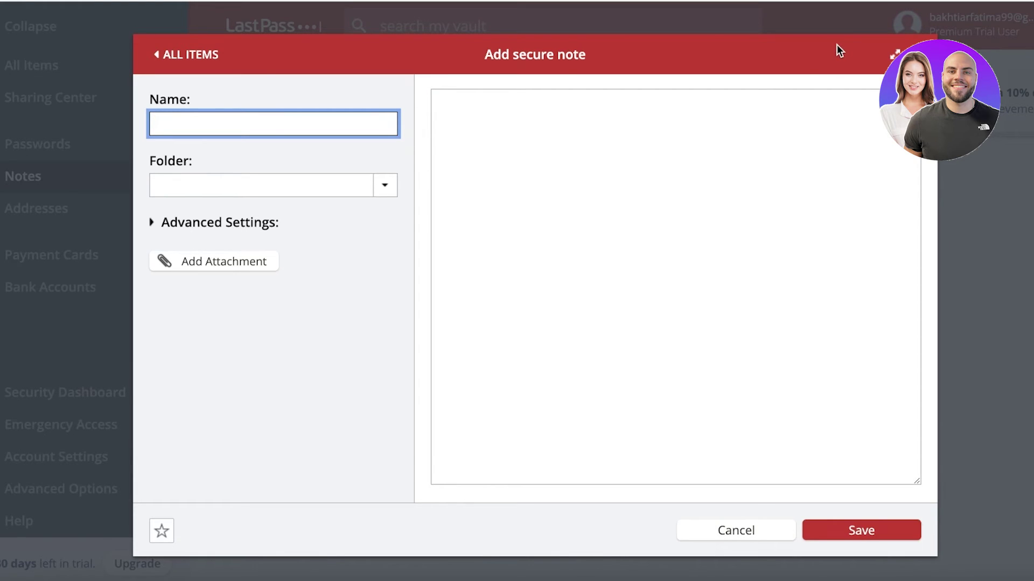
{"action": "left_click", "coordinate": [918, 54]}
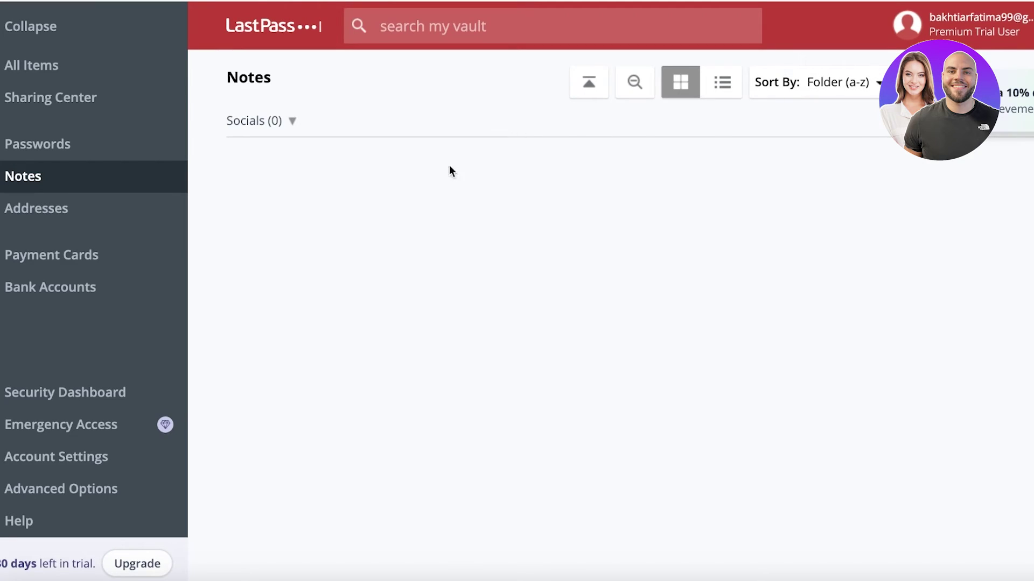
Browse Addresses and Payment Cards, twice discarding an unsaved card form, then view Bank Accounts
{"action": "left_click", "coordinate": [54, 208]}
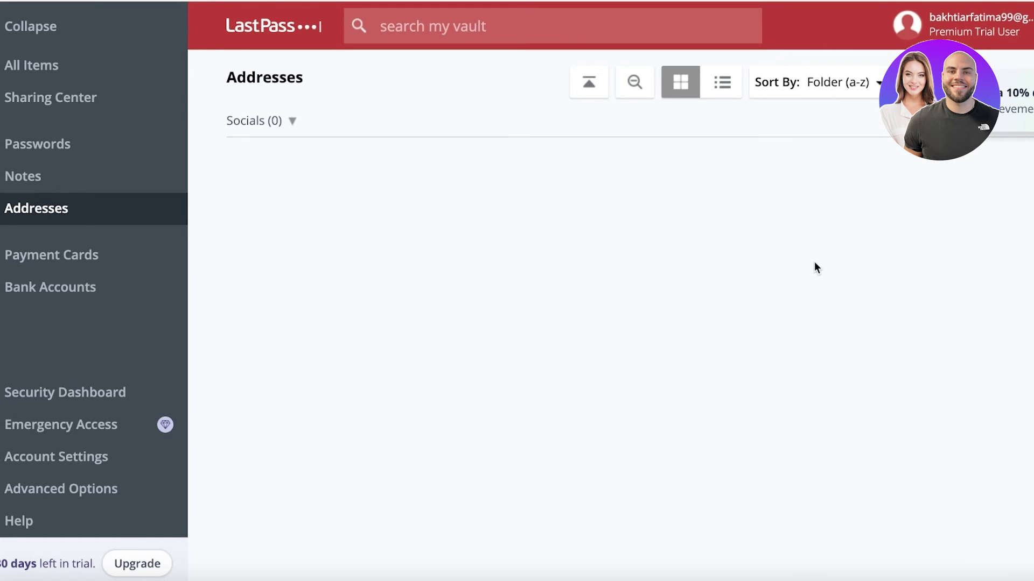
{"action": "left_click", "coordinate": [76, 258]}
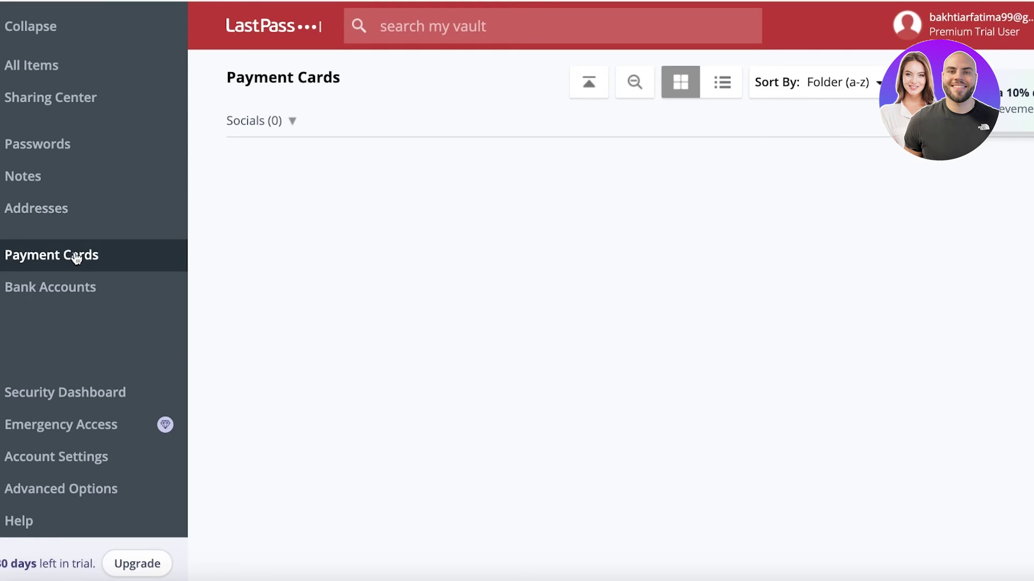
{"action": "left_click", "coordinate": [993, 549]}
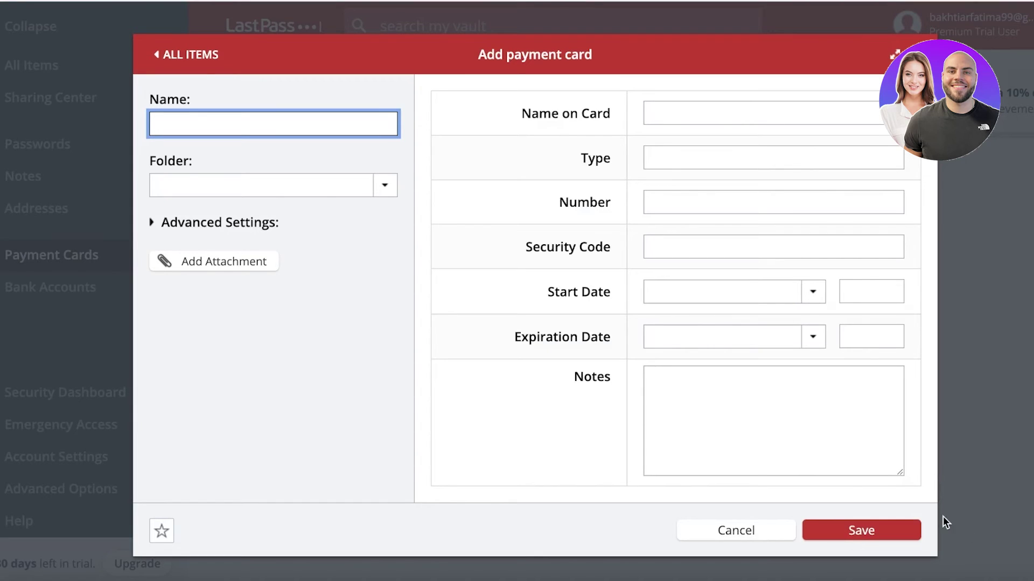
{"action": "left_click", "coordinate": [918, 55]}
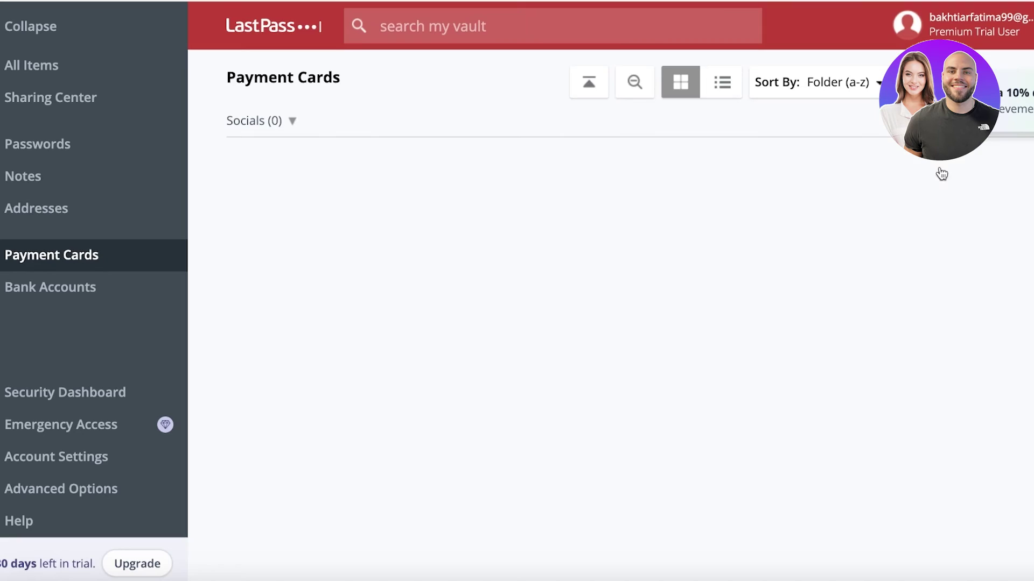
{"action": "mouse_move", "coordinate": [1031, 537]}
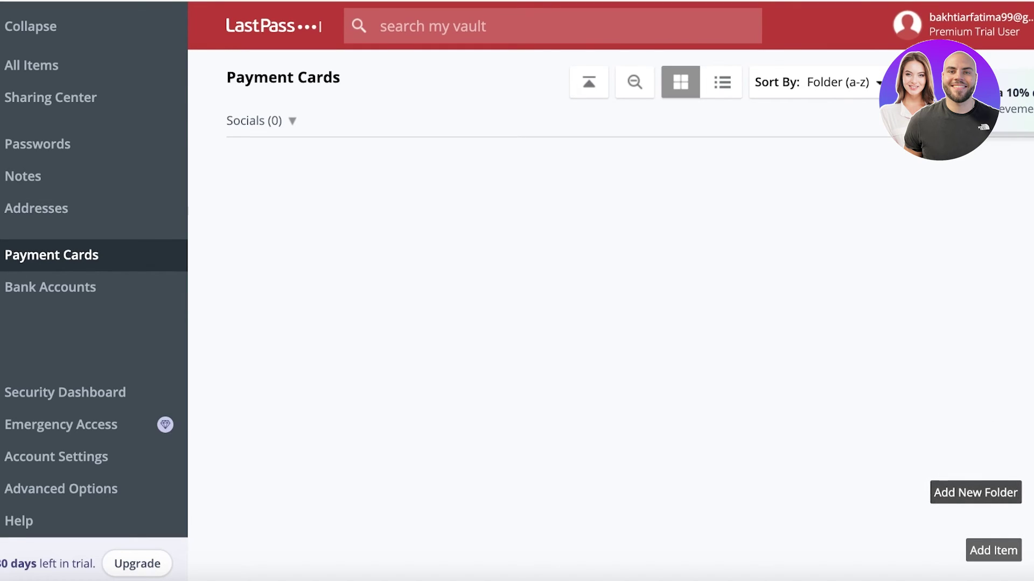
{"action": "left_click", "coordinate": [994, 549]}
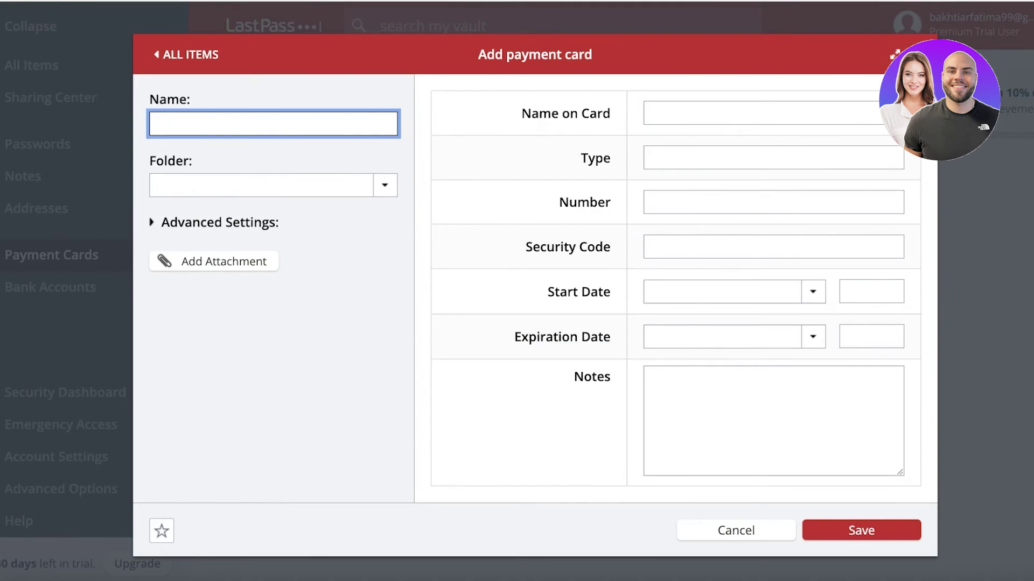
{"action": "key", "text": "Escape"}
{"action": "left_click", "coordinate": [50, 287]}
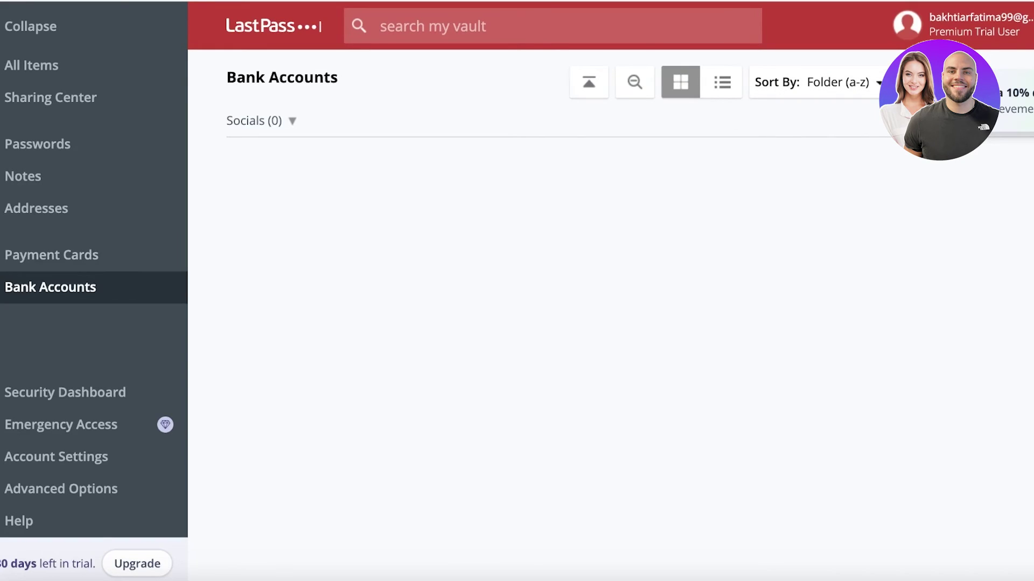
Review the Security Dashboard's 80.2% score and MFA info, then go to Emergency Access
{"action": "left_click", "coordinate": [42, 394]}
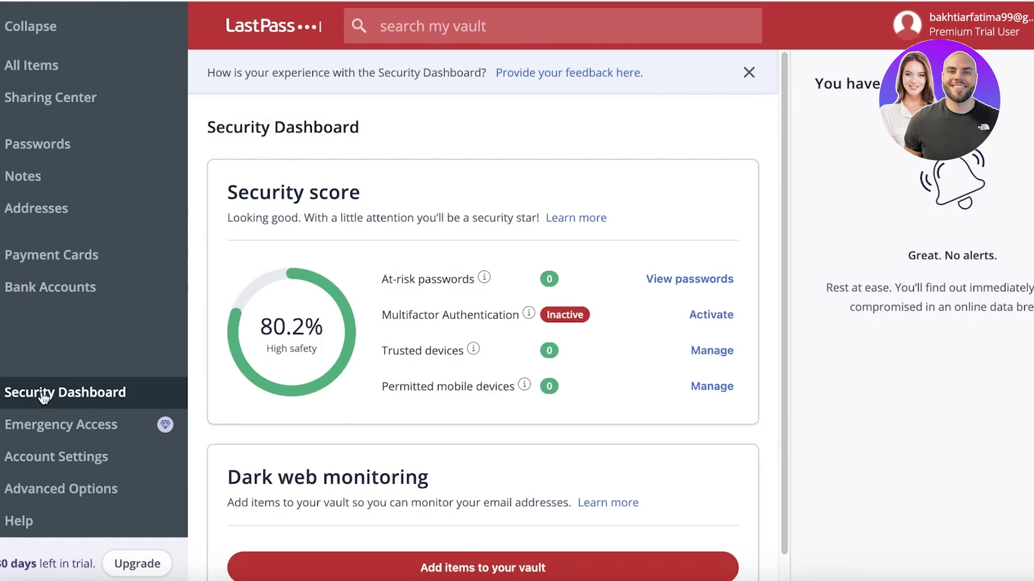
{"action": "scroll", "coordinate": [547, 229], "scroll_direction": "down", "scroll_amount": 1}
{"action": "mouse_move", "coordinate": [534, 276]}
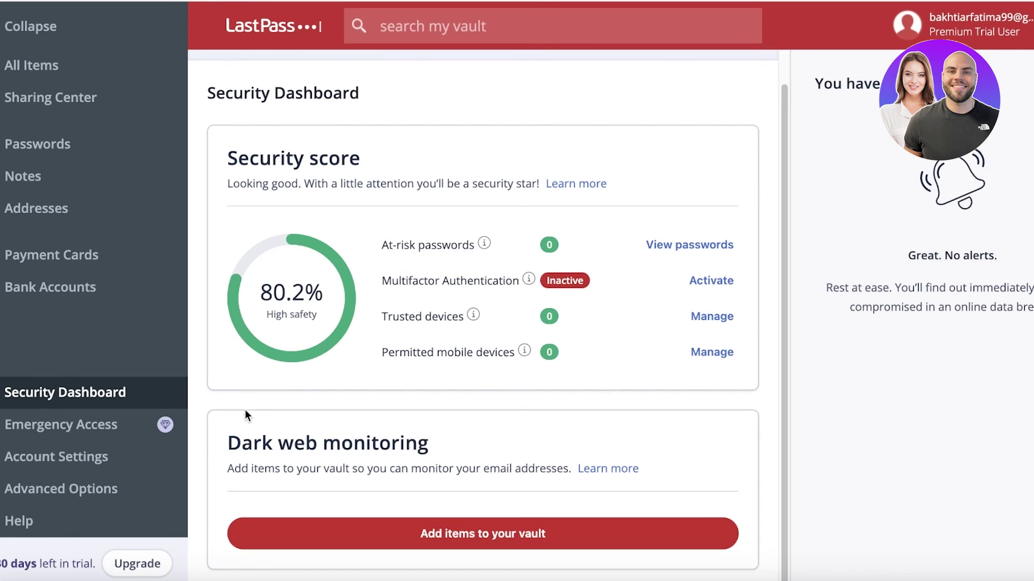
{"action": "left_click", "coordinate": [129, 429]}
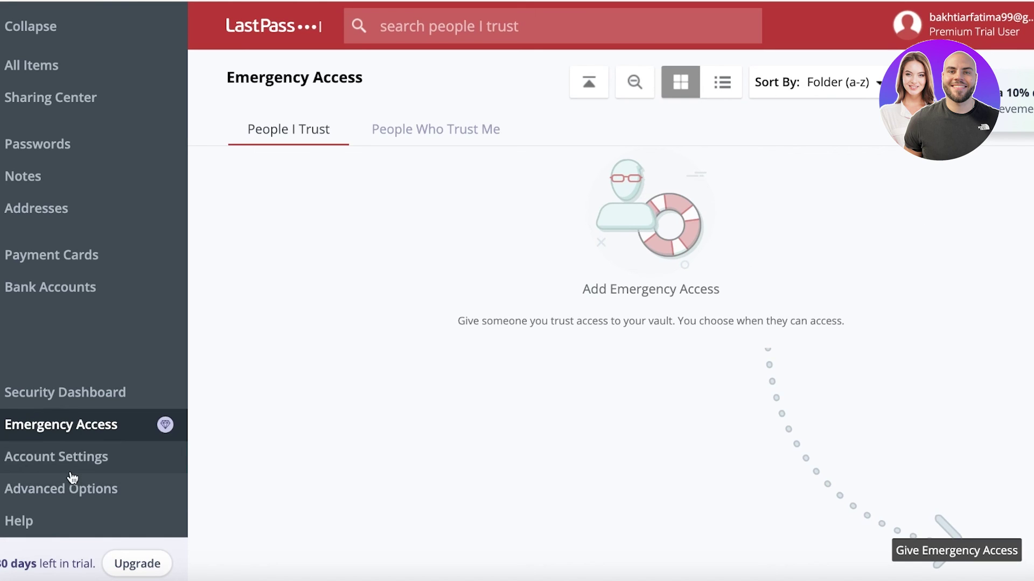
Open and close Account Settings, then collapse the vault's navigation sidebar
{"action": "left_click", "coordinate": [54, 462]}
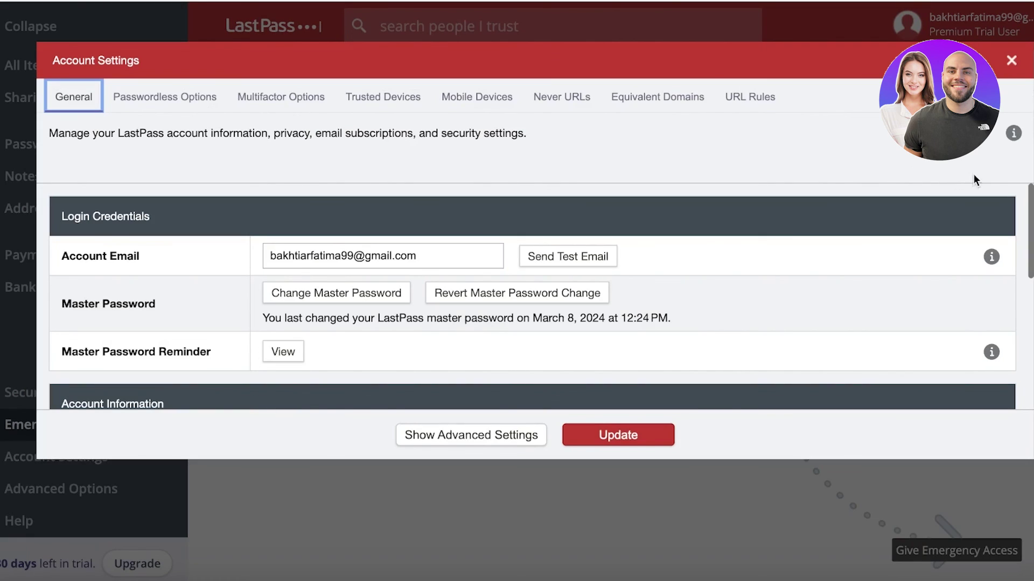
{"action": "left_click", "coordinate": [1011, 60]}
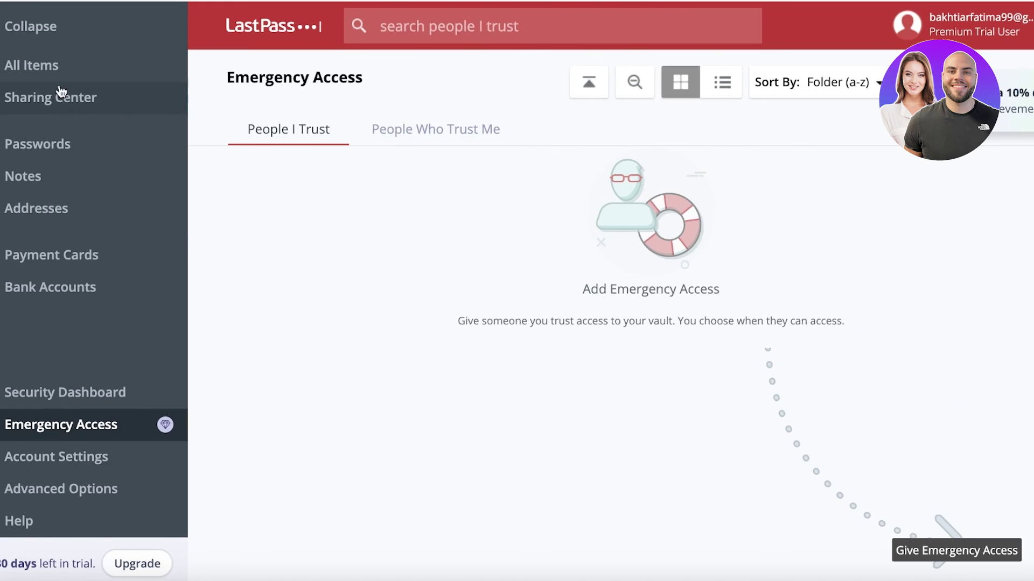
{"action": "left_click", "coordinate": [65, 24]}
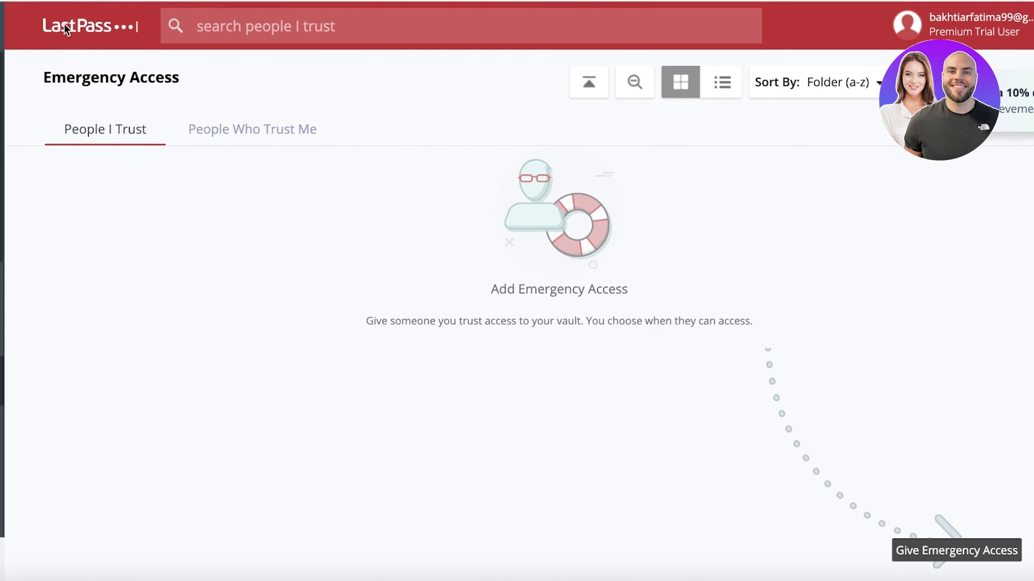